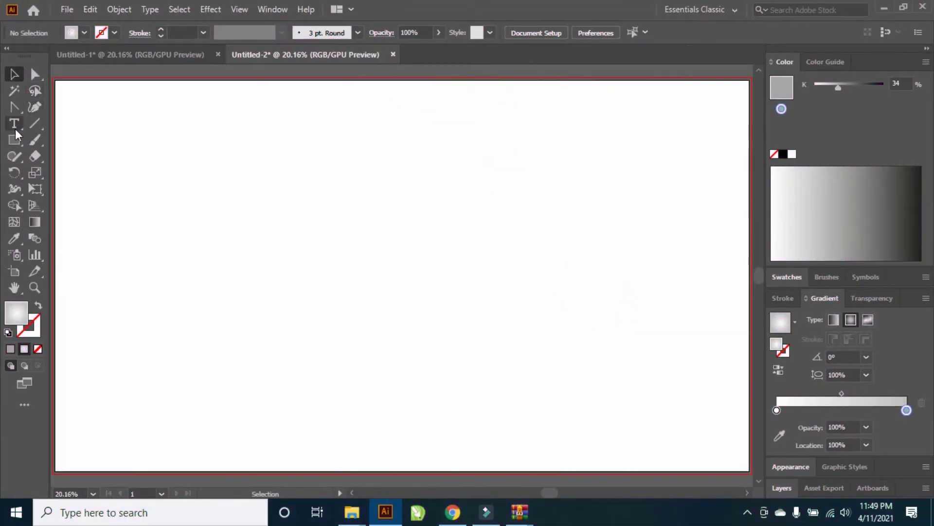
# Step: Pick the Rectangle tool to start the banner's background shape
pyautogui.click(15, 141)
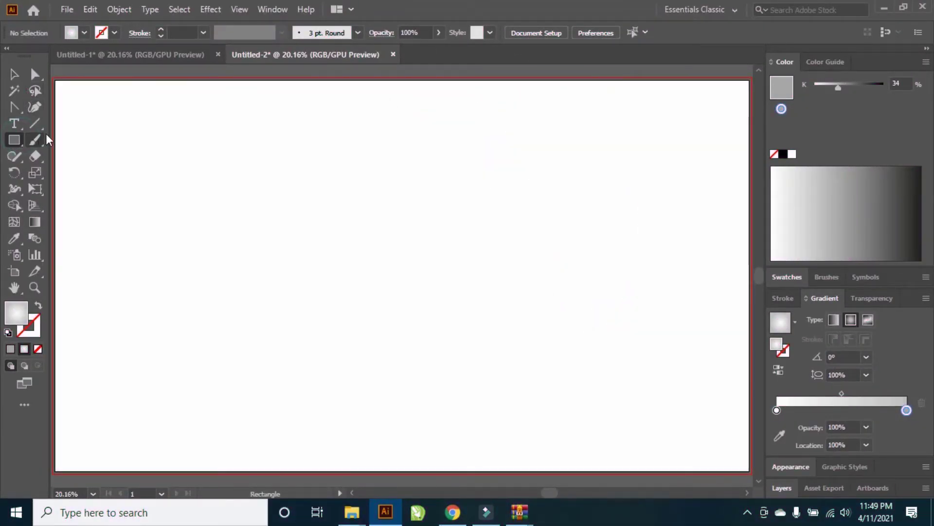
# Step: Create a 128 × 72 cm rectangle by entering its width and height
pyautogui.click(143, 137)
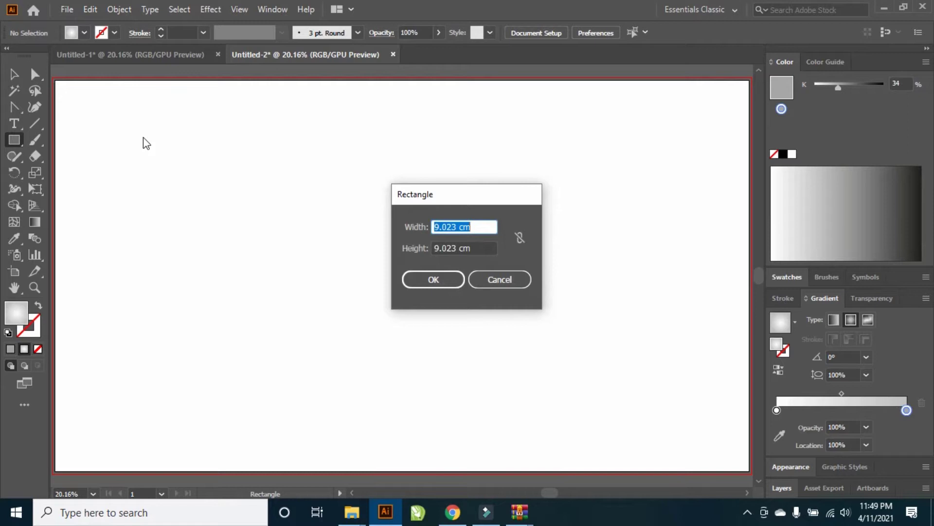
pyautogui.write('128')
pyautogui.press('Tab')
pyautogui.write('7')
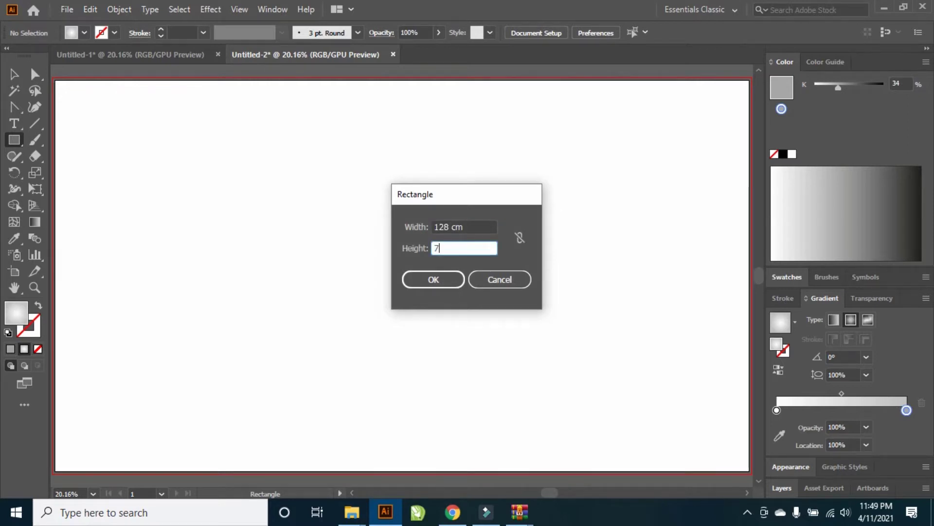
pyautogui.press('Return')
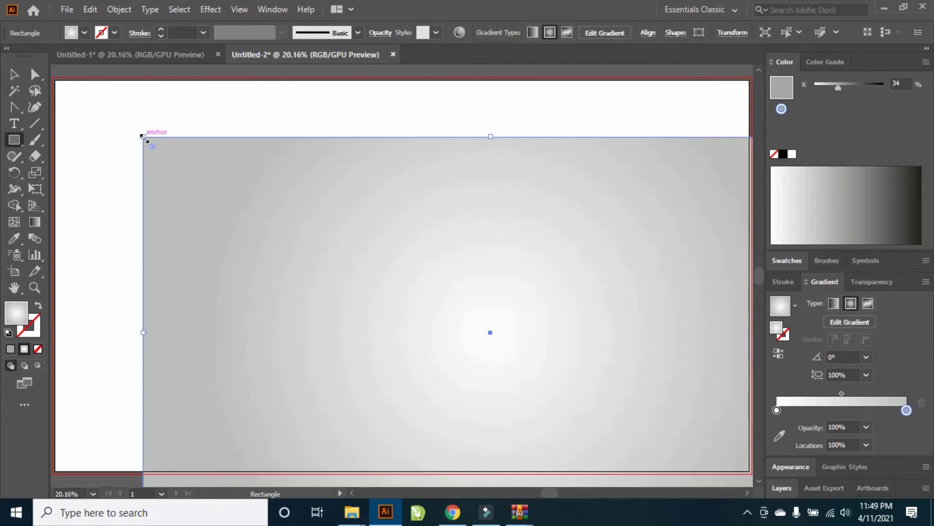
# Step: Centre the rectangle horizontally and vertically on Artboard 1
pyautogui.click(13, 74)
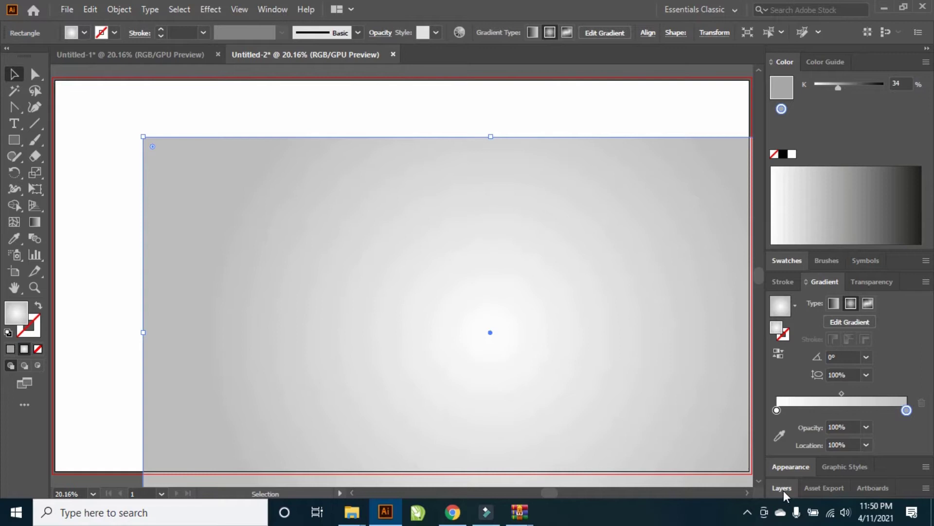
pyautogui.click(873, 488)
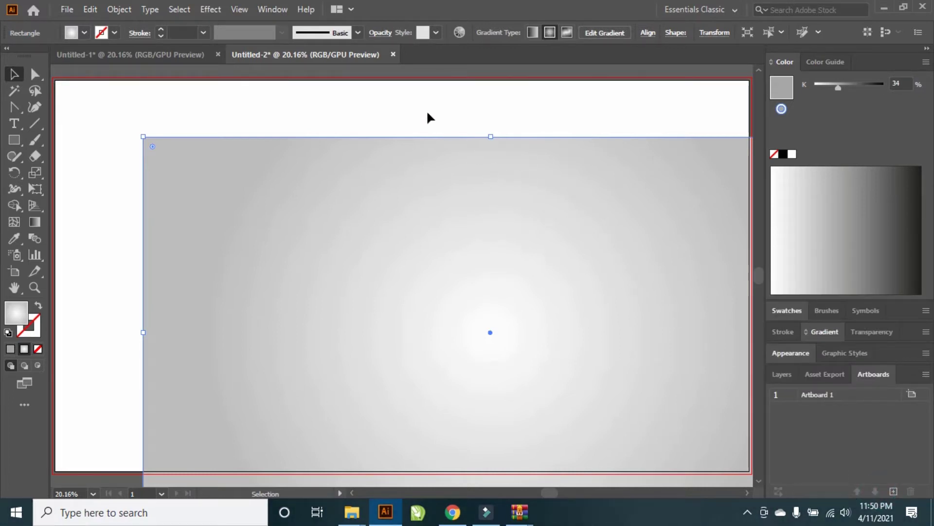
pyautogui.click(849, 397)
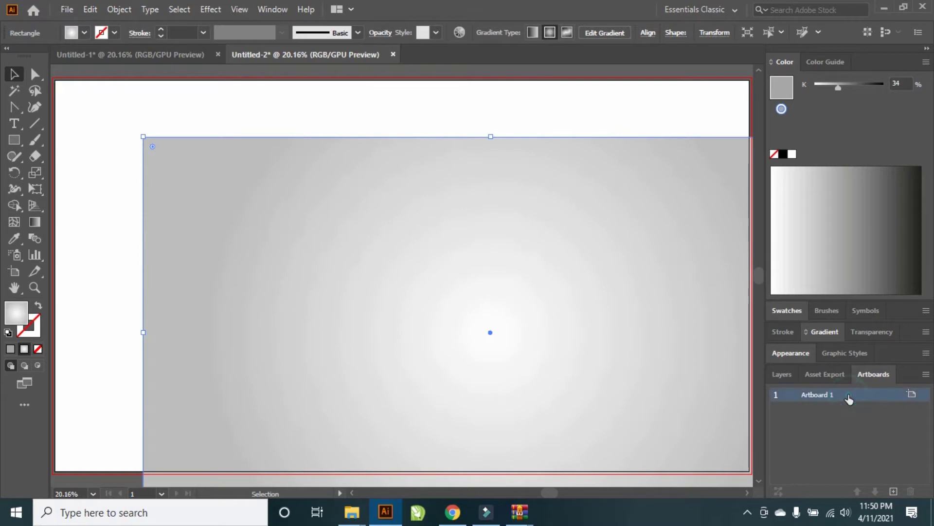
pyautogui.click(473, 113)
pyautogui.click(492, 214)
pyautogui.click(648, 34)
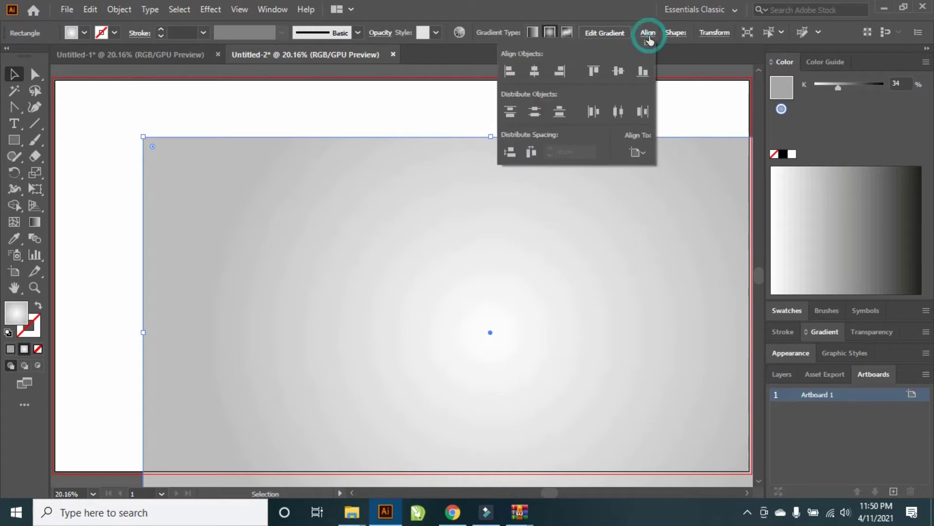
pyautogui.click(538, 74)
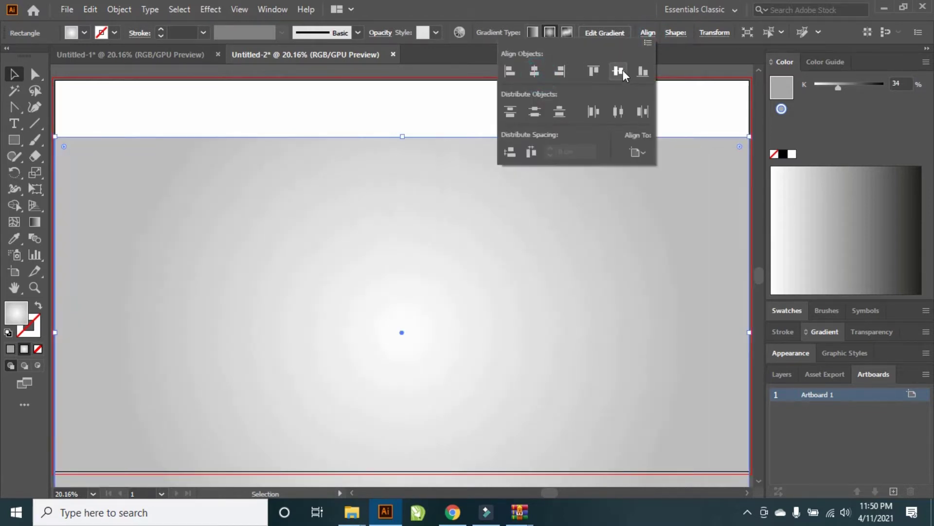
pyautogui.click(621, 71)
pyautogui.click(688, 71)
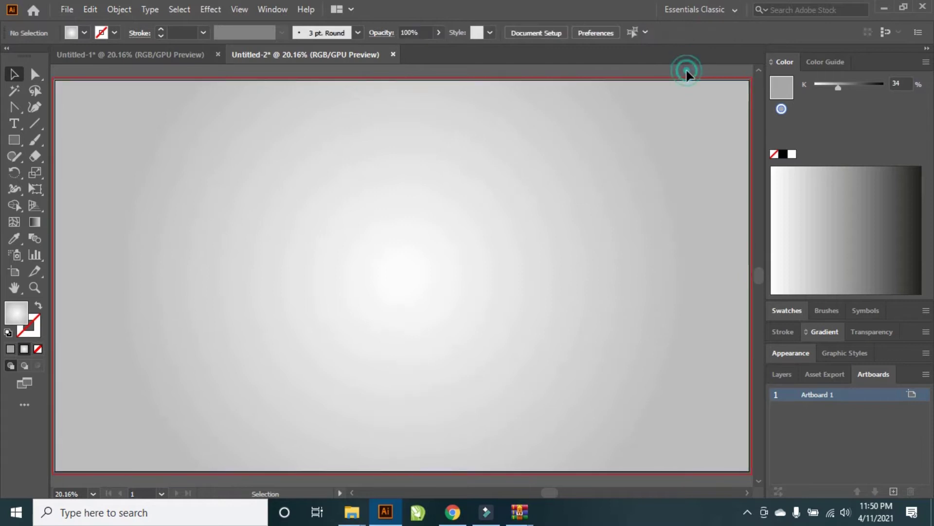
# Step: Draw a small square left of the artboard, then paste the mandala and lantern artwork
pyautogui.hotkey('ctrl', '-')
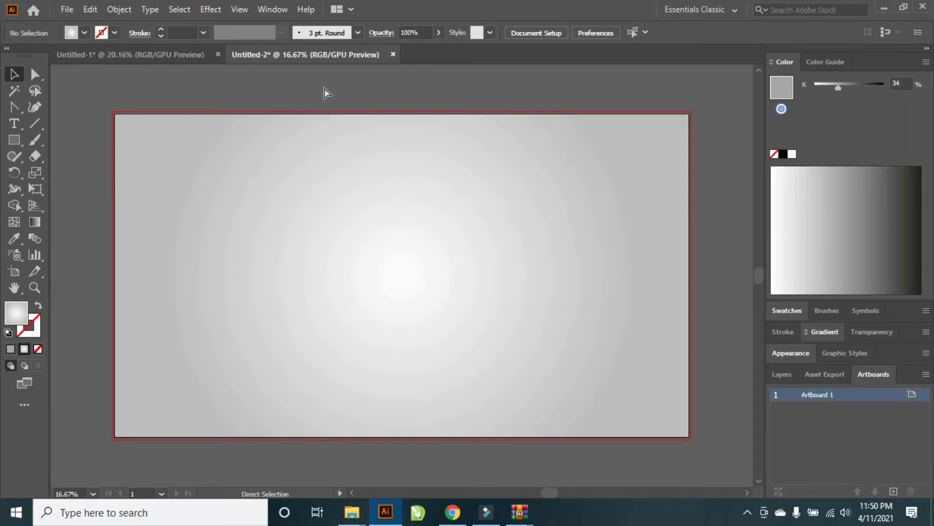
pyautogui.press('ctrl')
pyautogui.click(15, 140)
pyautogui.moveTo(59, 122); pyautogui.dragTo(89, 172)
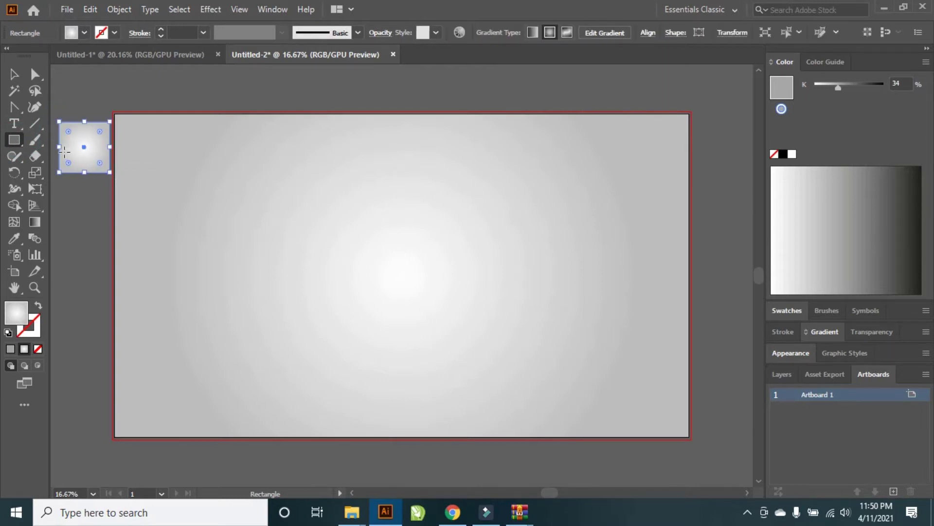
pyautogui.click(15, 73)
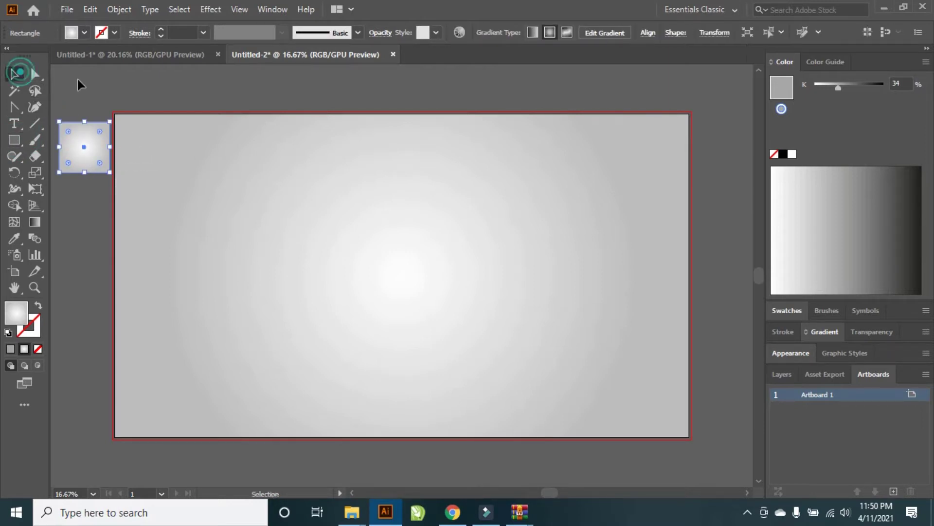
pyautogui.click(188, 99)
pyautogui.hotkey('ctrl', 'v')
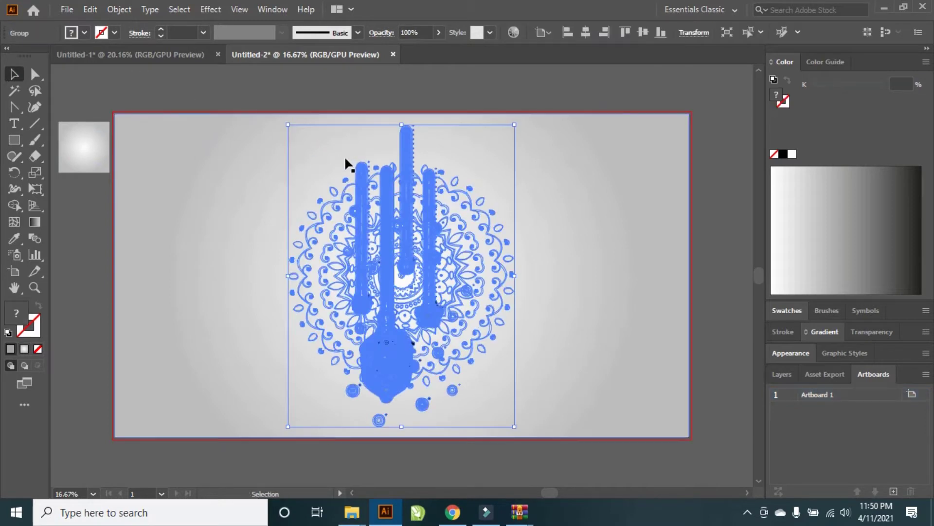
# Step: Move the mandala and lantern group to the artboard's upper right
pyautogui.click(467, 92)
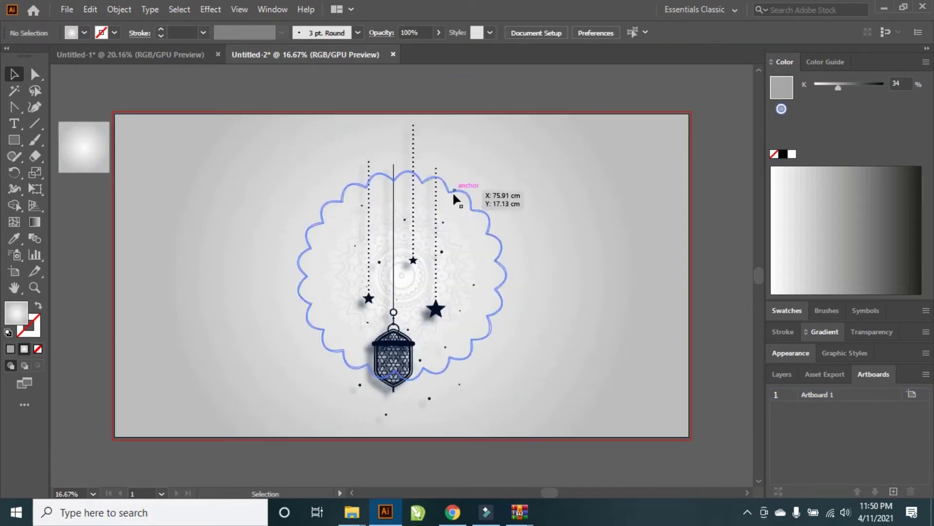
pyautogui.click(436, 250)
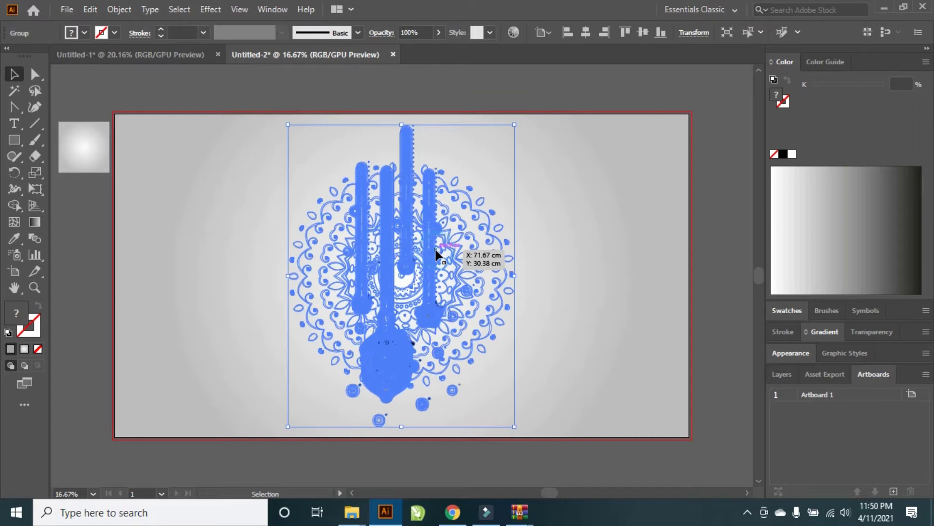
pyautogui.moveTo(425, 239); pyautogui.dragTo(594, 190)
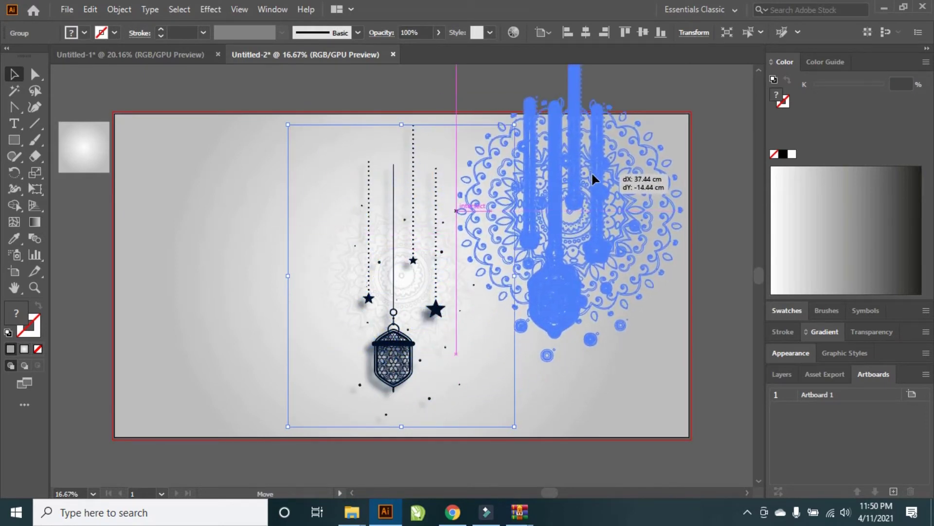
pyautogui.moveTo(594, 191); pyautogui.dragTo(588, 164)
pyautogui.click(716, 263)
pyautogui.click(569, 292)
# Step: Clip the lantern artwork to the background rectangle with Make Clipping Mask and isolate it
pyautogui.press('ctrl')
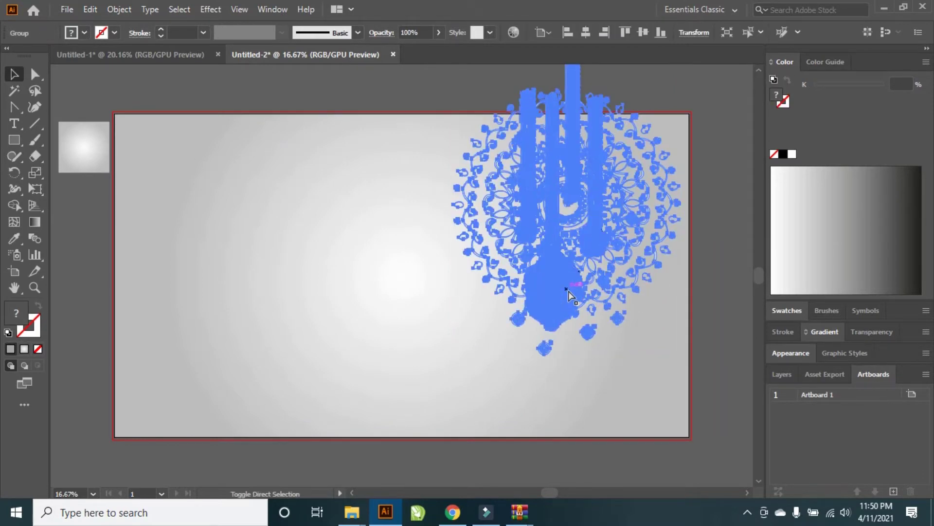
pyautogui.keyDown('shift'); pyautogui.click(409, 211); pyautogui.keyUp('shift')
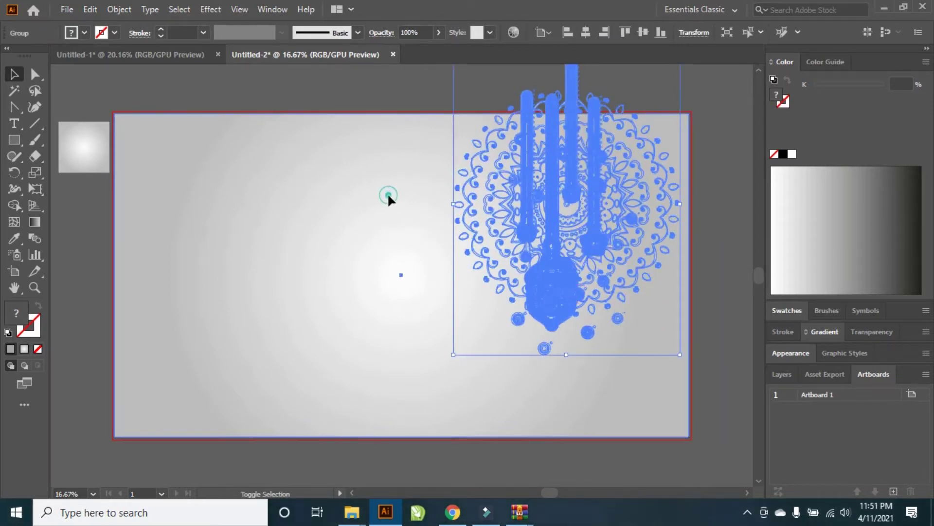
pyautogui.rightClick(389, 196)
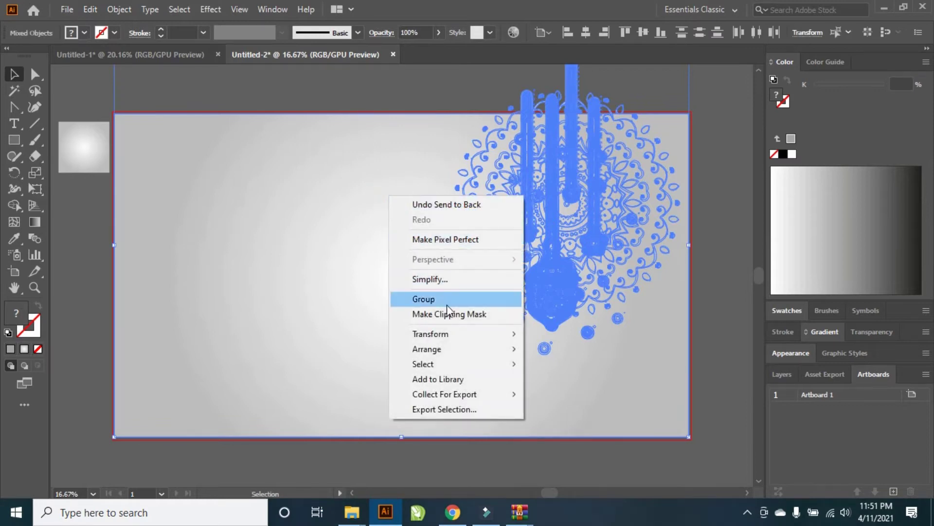
pyautogui.click(450, 313)
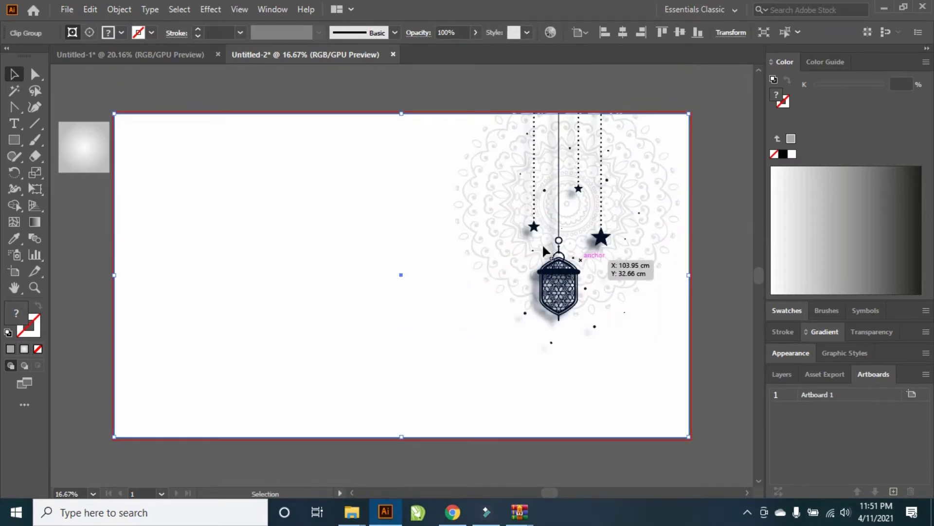
pyautogui.doubleClick(249, 114)
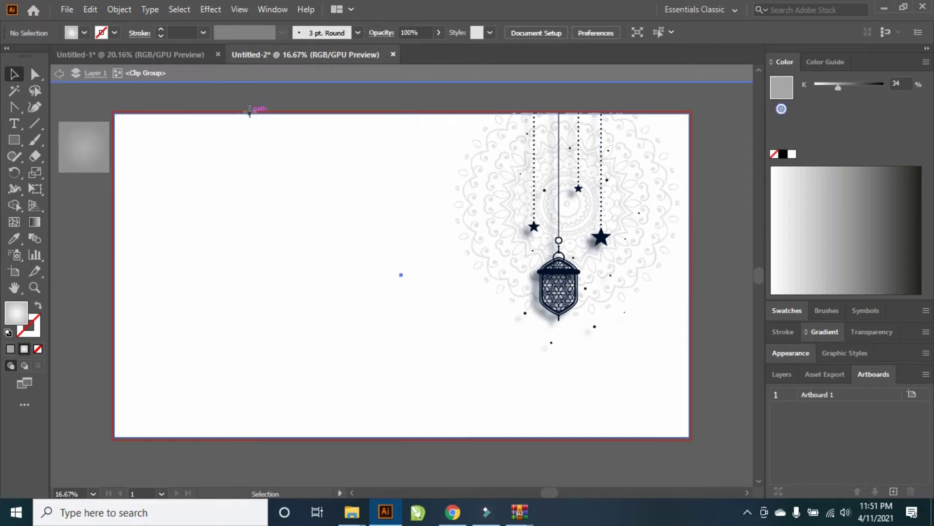
# Step: Copy the small square's grey gradient onto the clipping rectangle with the Eyedropper
pyautogui.click(250, 114)
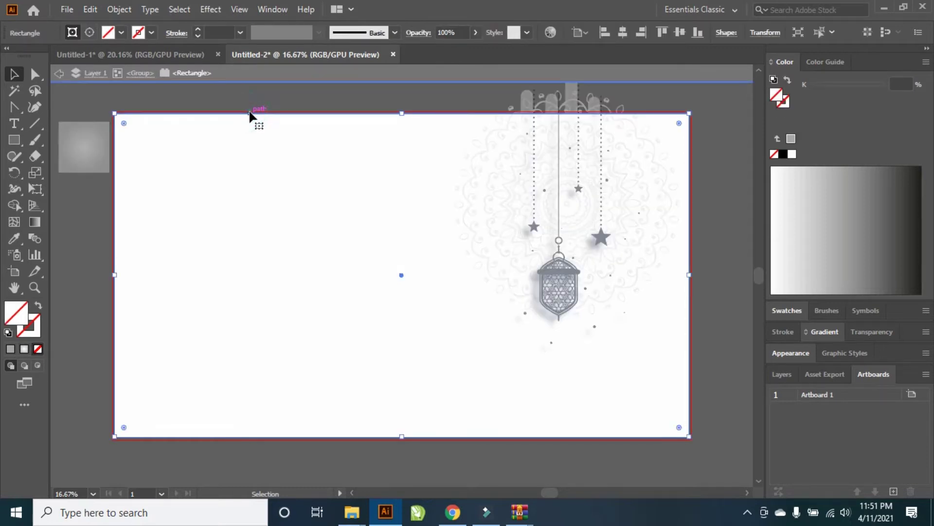
pyautogui.press('i')
pyautogui.click(91, 143)
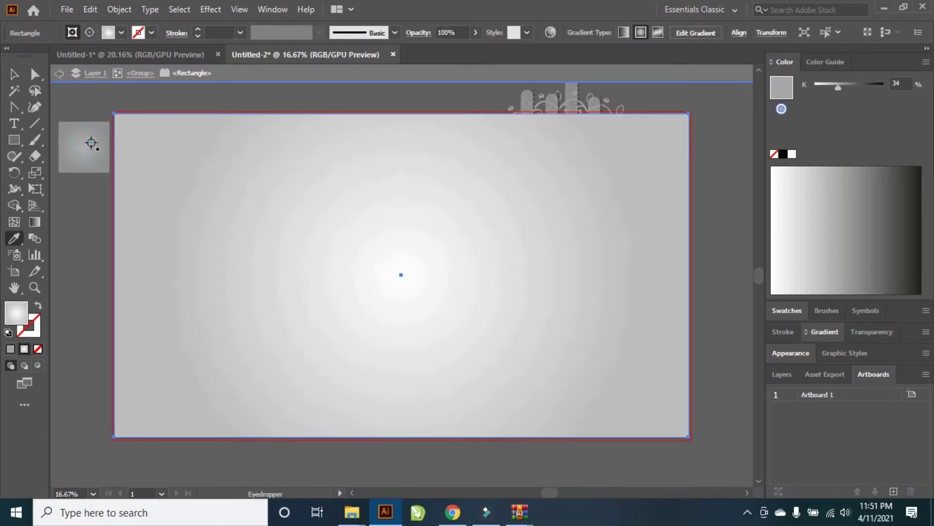
pyautogui.click(14, 74)
pyautogui.doubleClick(76, 102)
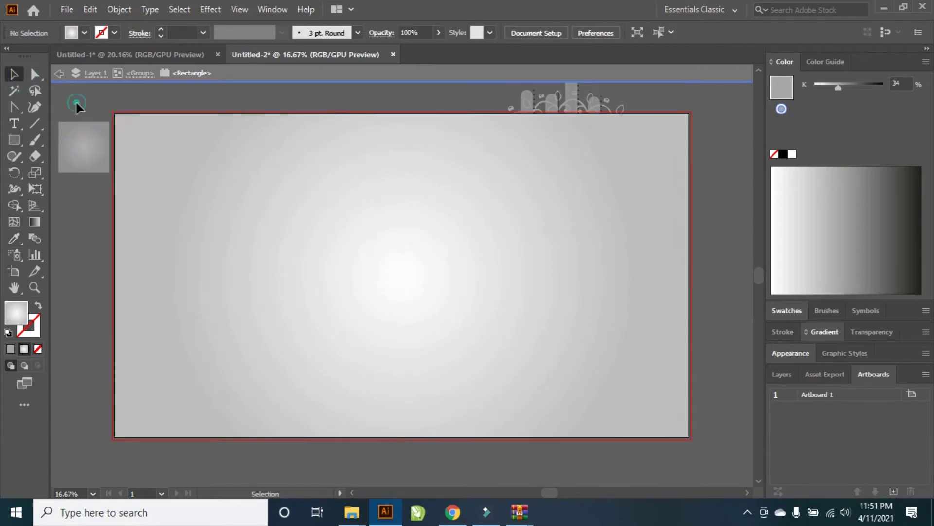
# Step: Select the grey gradient background and step inside its group
pyautogui.click(261, 204)
pyautogui.click(302, 115)
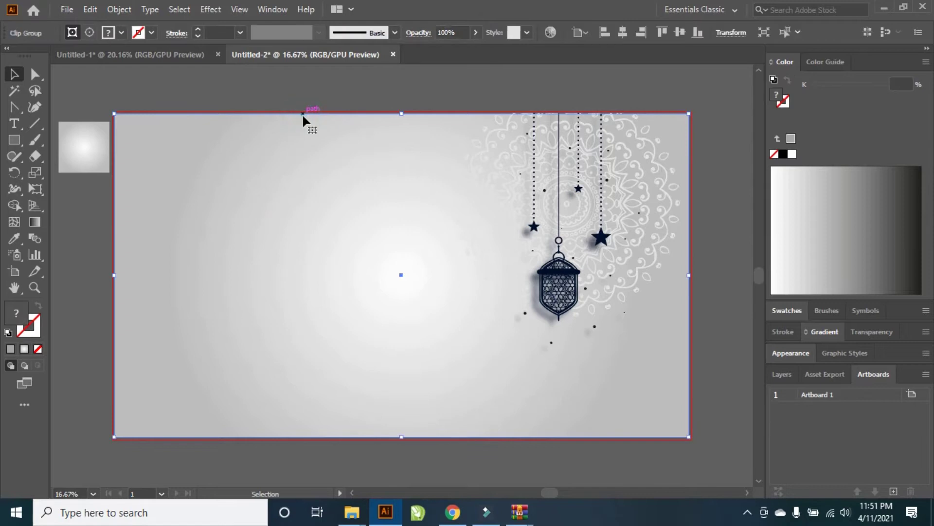
pyautogui.doubleClick(301, 114)
# Step: Move the radial gradient's centre left, widen it, and tilt and shift it toward the lower left
pyautogui.press('g')
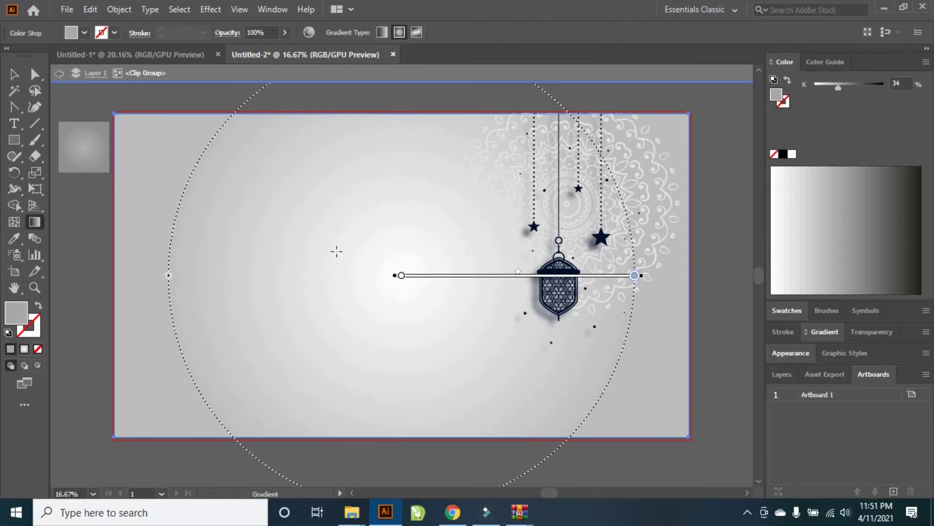
pyautogui.moveTo(394, 276); pyautogui.dragTo(193, 281)
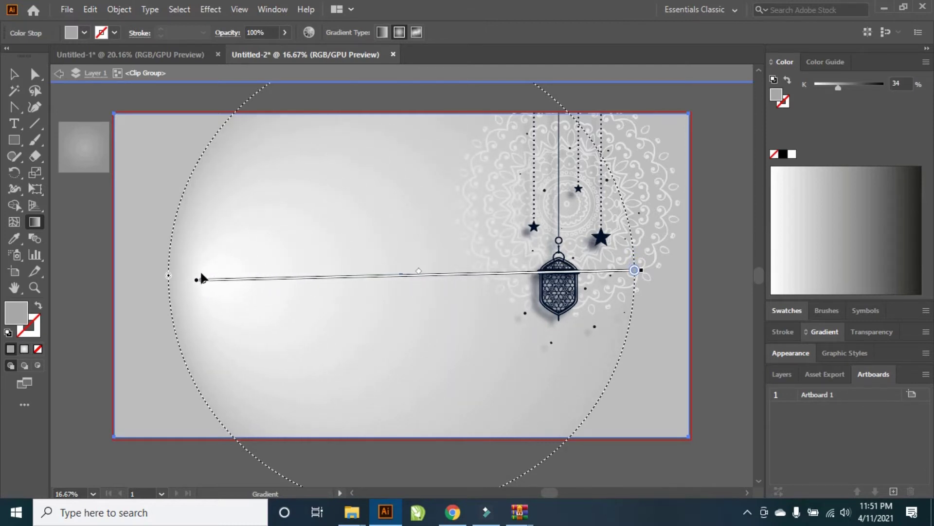
pyautogui.moveTo(169, 277)
pyautogui.mouseDown()
pyautogui.moveTo(102, 284)
pyautogui.moveTo(281, 278)
pyautogui.mouseUp()
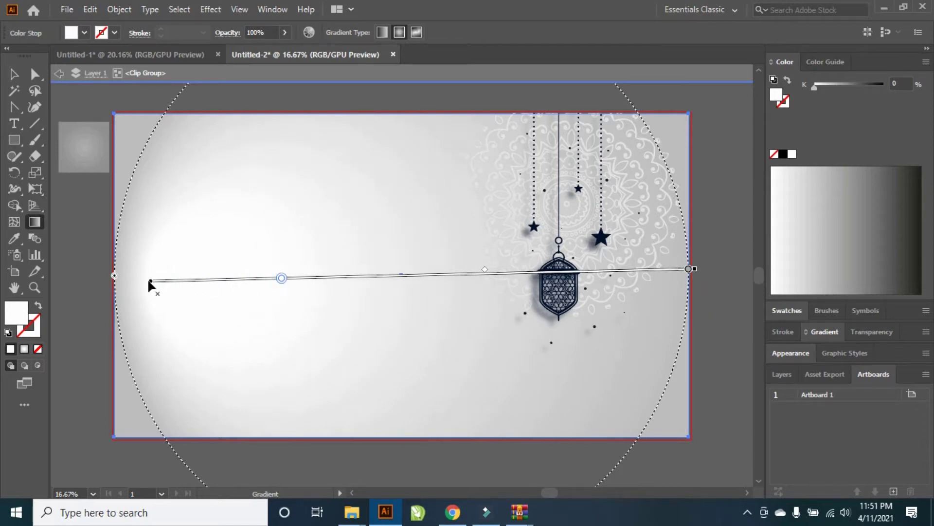
pyautogui.moveTo(149, 283)
pyautogui.mouseDown()
pyautogui.moveTo(169, 393)
pyautogui.moveTo(120, 431)
pyautogui.moveTo(295, 300)
pyautogui.mouseUp()
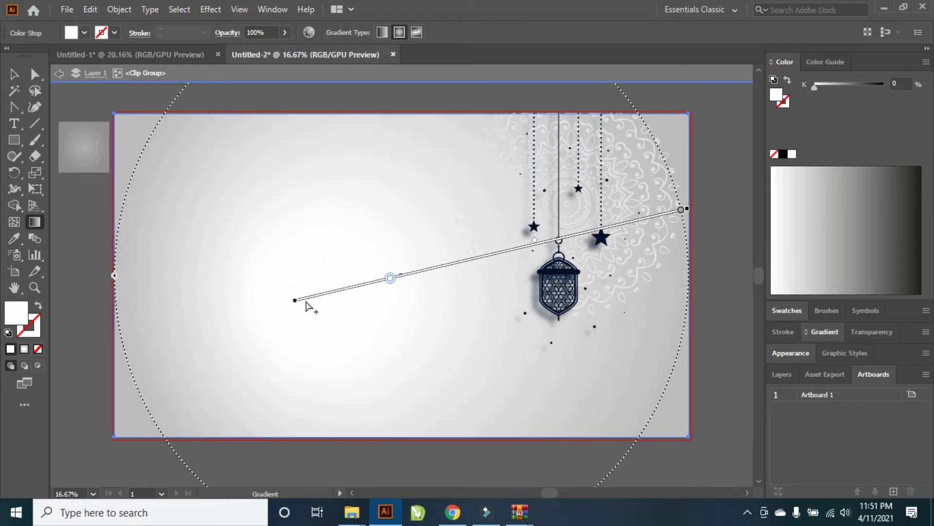
pyautogui.moveTo(517, 248)
pyautogui.mouseDown()
pyautogui.moveTo(392, 377)
pyautogui.moveTo(355, 378)
pyautogui.mouseUp()
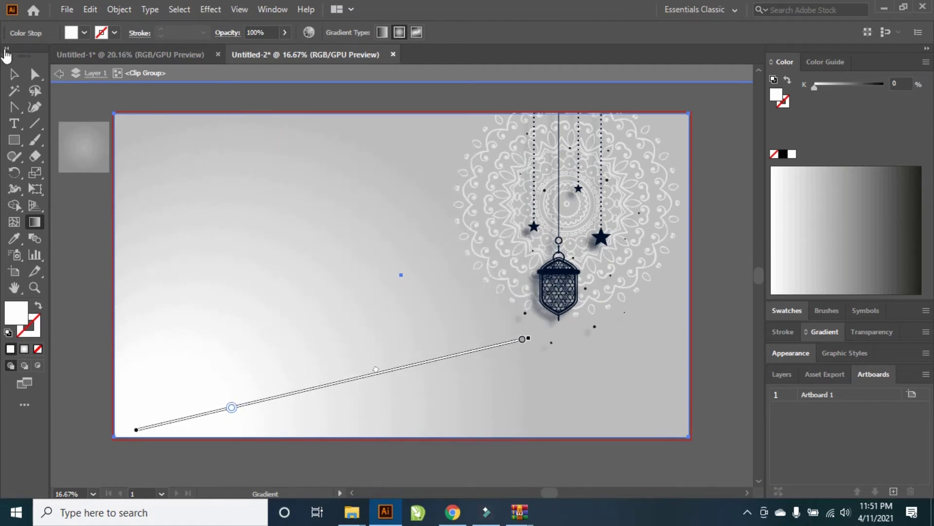
# Step: Return to Selection and reselect the gradient rectangle inside the background group
pyautogui.click(13, 74)
pyautogui.click(226, 99)
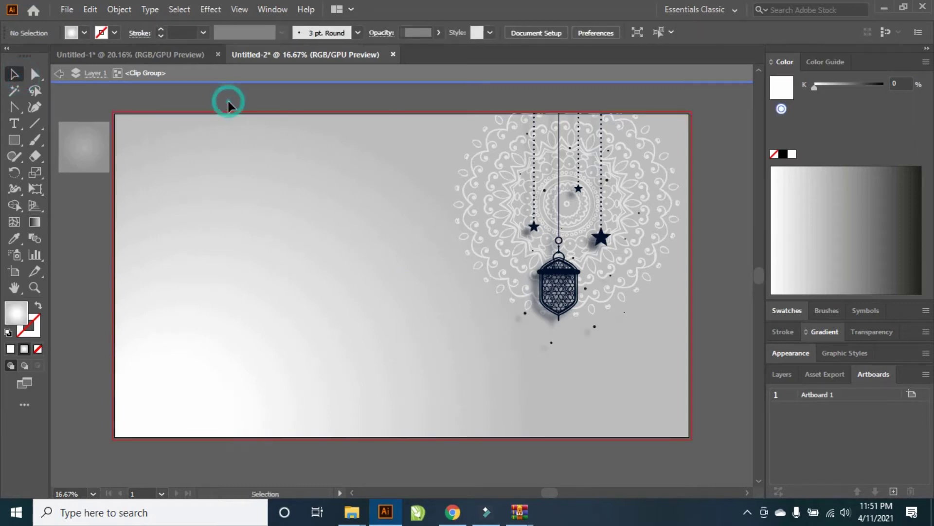
pyautogui.click(392, 92)
pyautogui.click(411, 171)
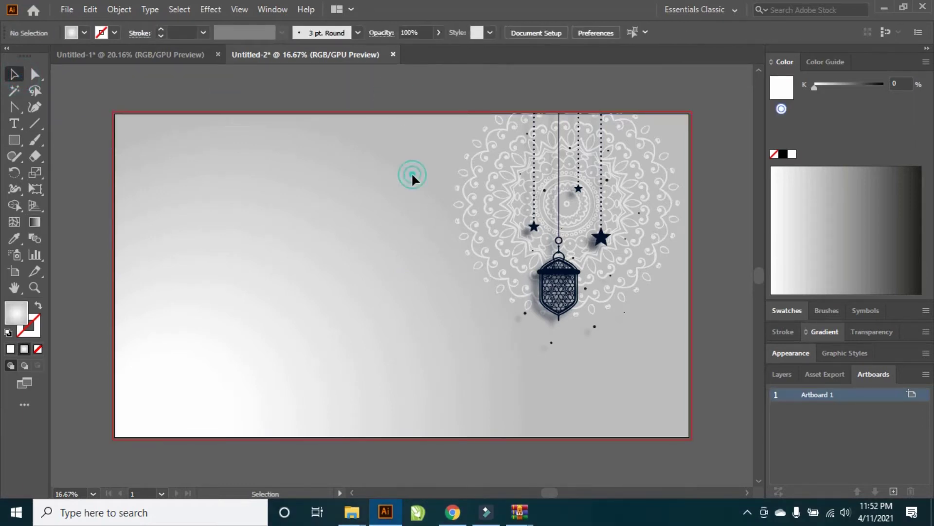
pyautogui.click(419, 113)
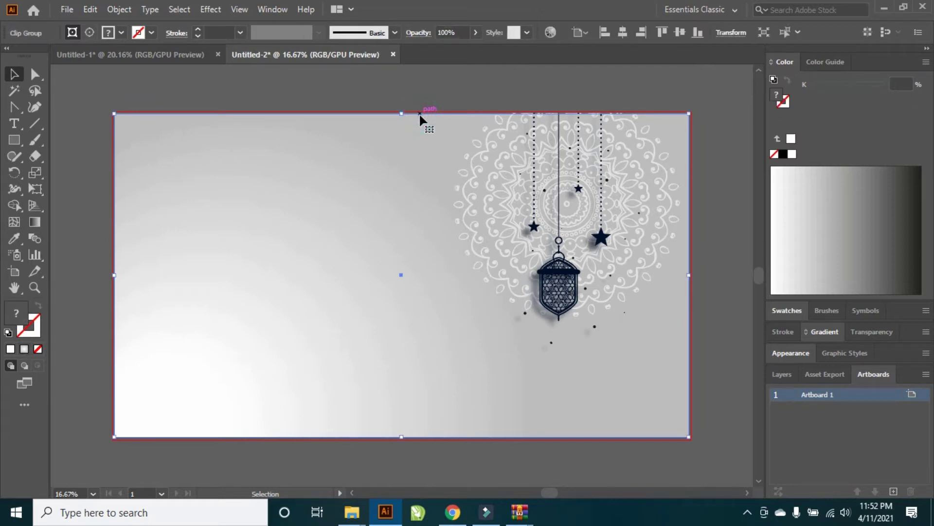
pyautogui.doubleClick(419, 113)
pyautogui.click(420, 115)
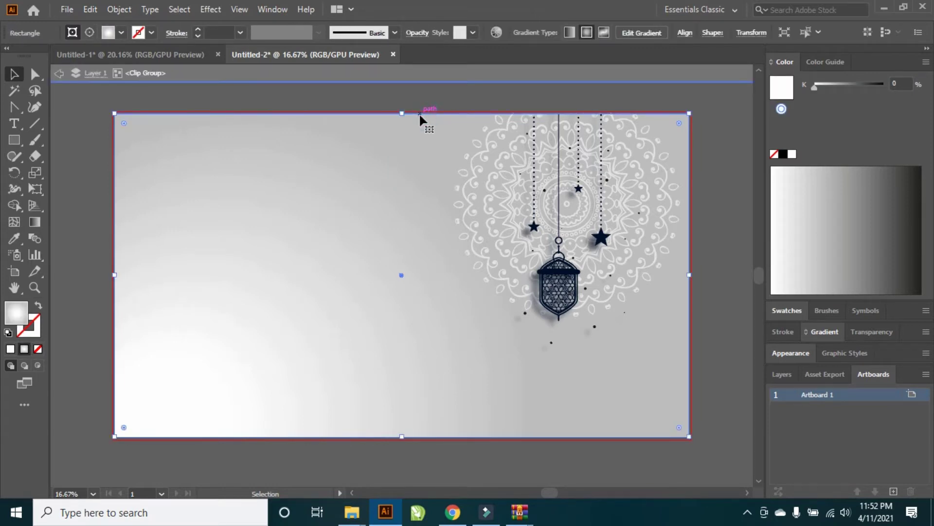
# Step: Paste the orange wave and position it along the bottom of the banner
pyautogui.doubleClick(419, 114)
pyautogui.press('a')
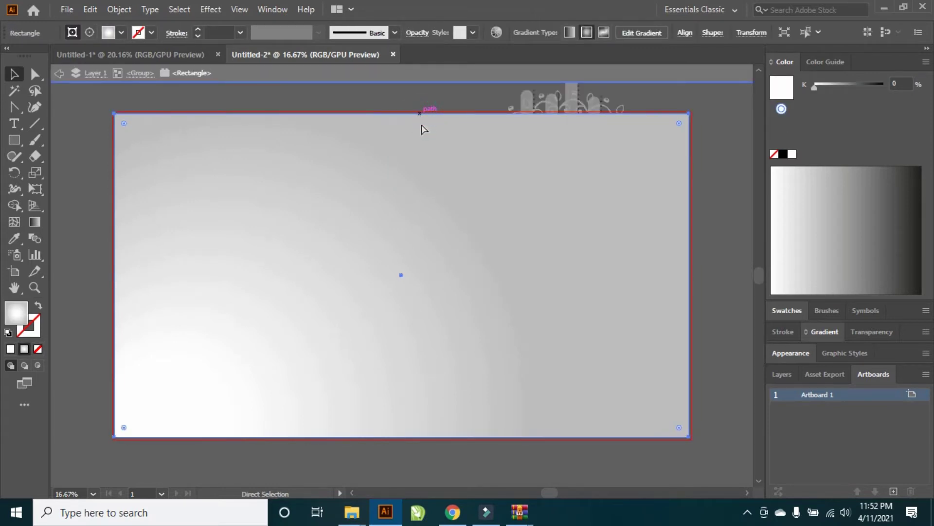
pyautogui.hotkey('ctrl', 'v')
pyautogui.hotkey('ctrl', 'shift', 'a')
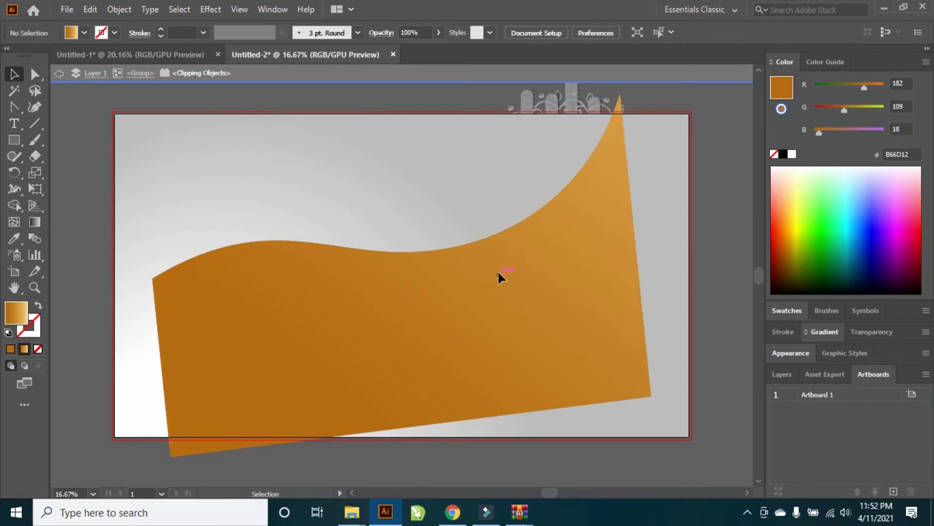
pyautogui.moveTo(490, 236)
pyautogui.mouseDown()
pyautogui.moveTo(557, 298)
pyautogui.moveTo(584, 401)
pyautogui.mouseUp()
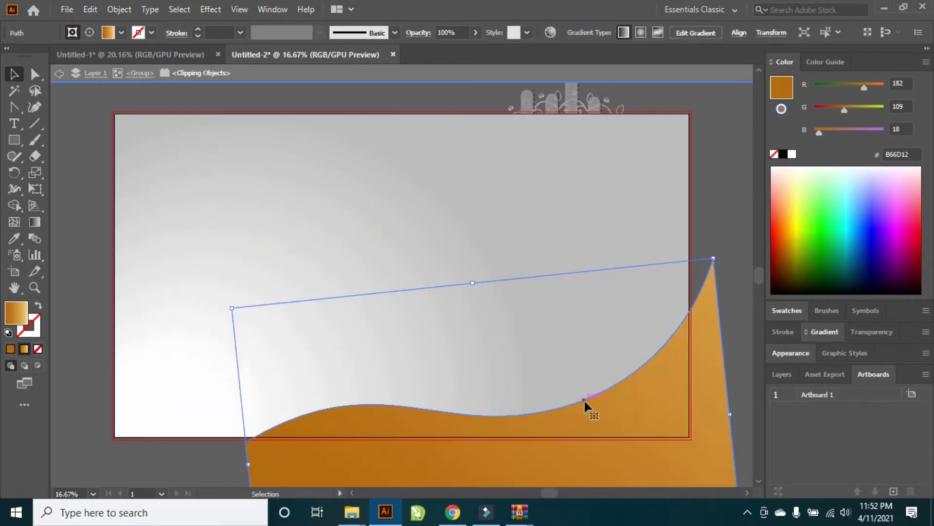
pyautogui.press('ctrl')
pyautogui.moveTo(605, 389); pyautogui.dragTo(588, 385)
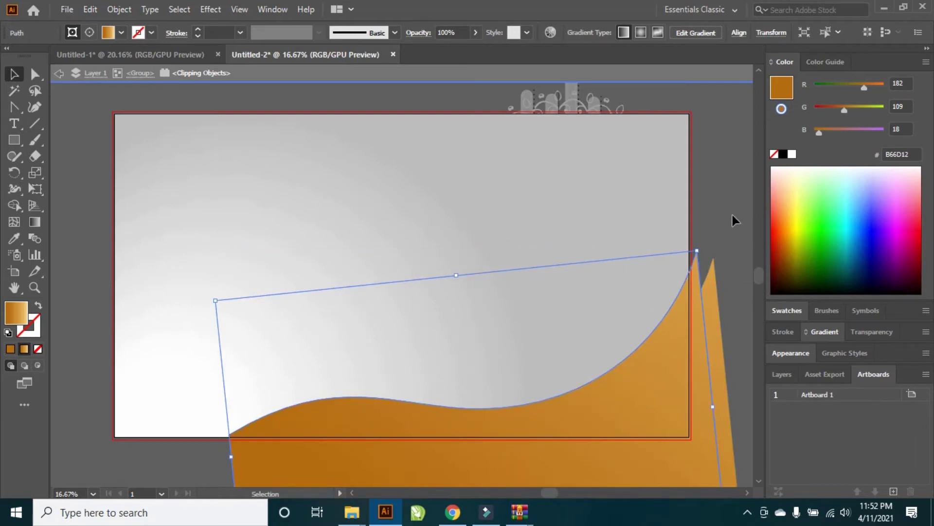
# Step: Fill the copied wave with solid white
pyautogui.click(792, 155)
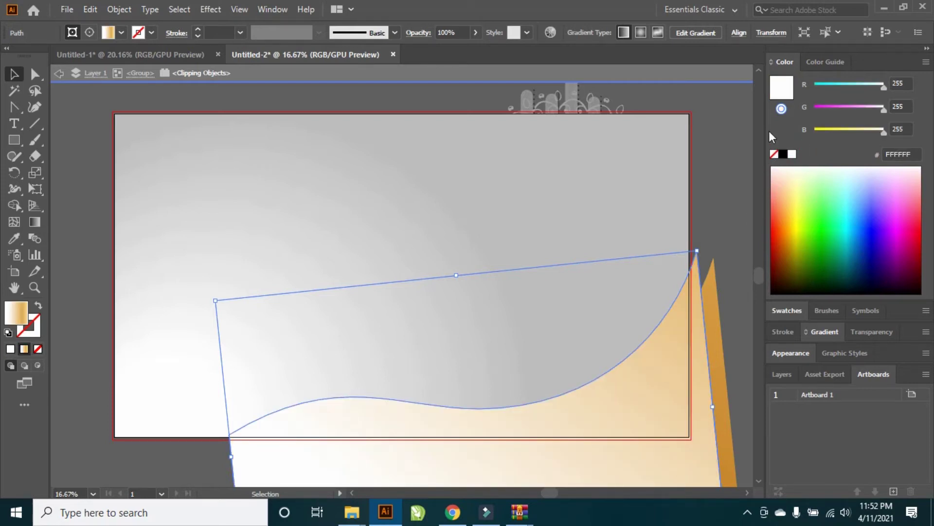
pyautogui.click(774, 155)
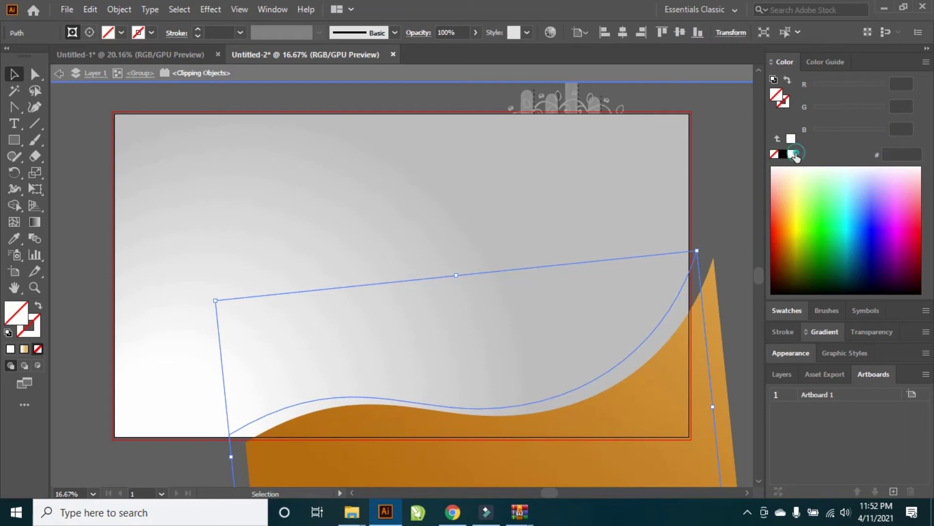
pyautogui.click(792, 155)
pyautogui.click(742, 228)
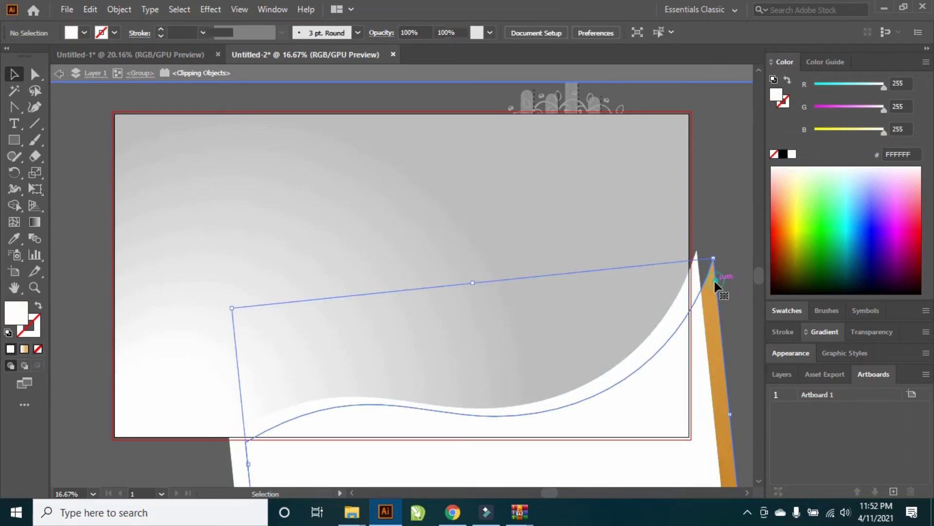
# Step: Arrange the orange wave, then paste the navy mosque silhouette onto the waves
pyautogui.click(714, 281)
pyautogui.hotkey('ctrl', 'shift', ']')
pyautogui.hotkey('ctrl', 'z')
pyautogui.click(710, 239)
pyautogui.hotkey('ctrl', 'v')
pyautogui.moveTo(489, 284); pyautogui.dragTo(559, 373)
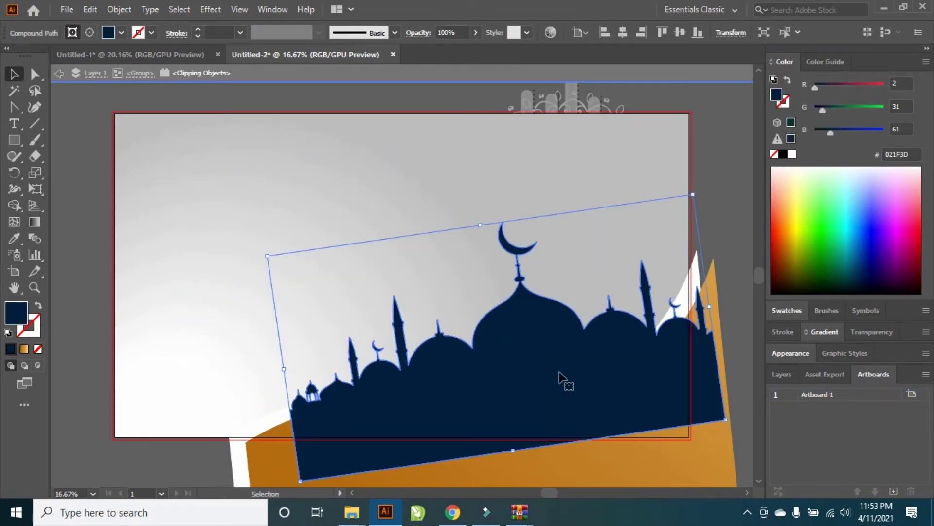
# Step: Bring the orange wave in front of the mosque silhouette
pyautogui.click(733, 257)
pyautogui.click(700, 271)
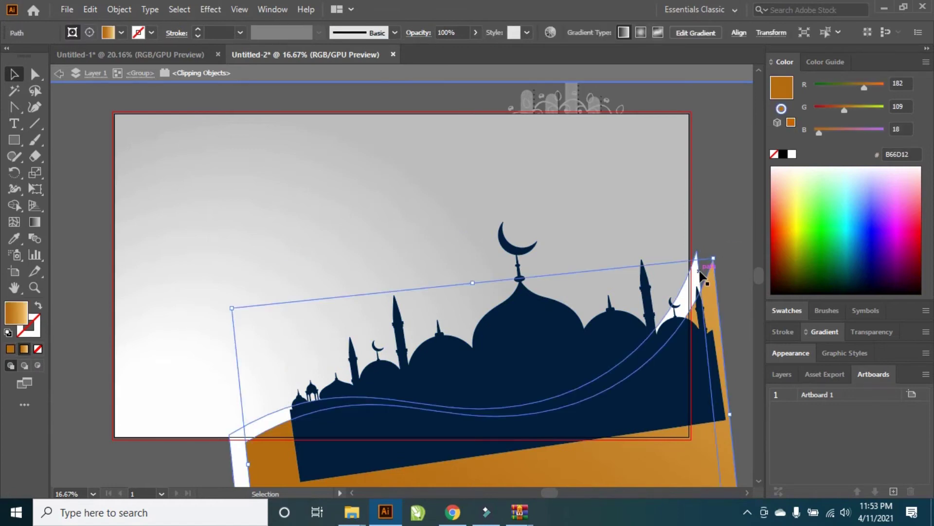
pyautogui.hotkey('ctrl', 'shift', ']')
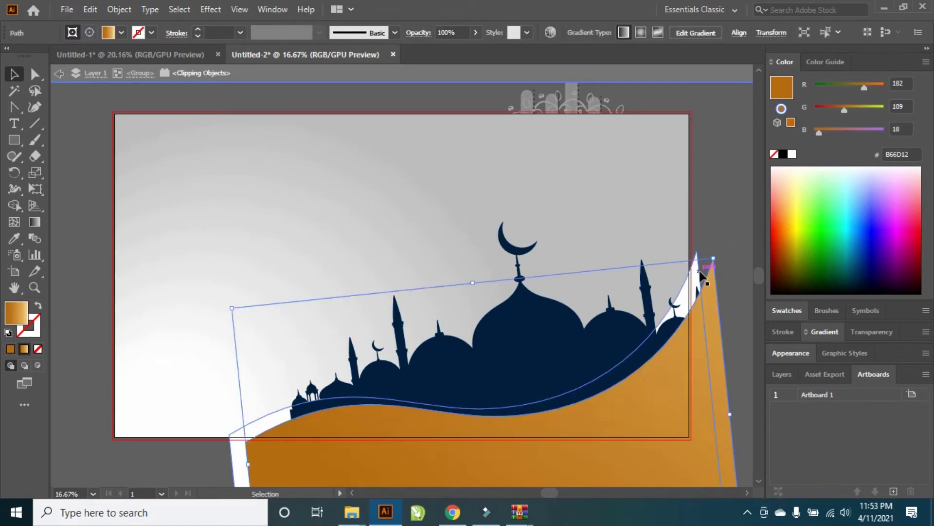
pyautogui.click(727, 226)
pyautogui.click(699, 259)
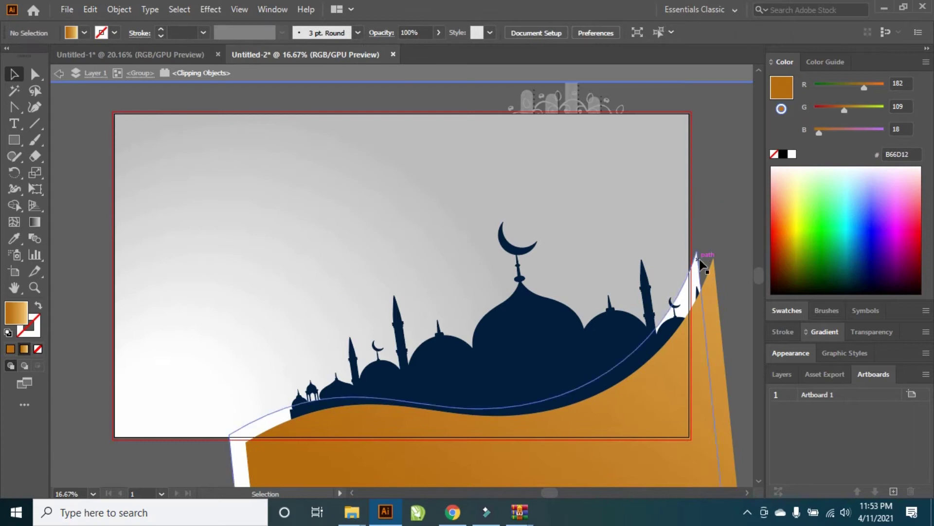
pyautogui.keyDown('shift'); pyautogui.click(713, 276); pyautogui.keyUp('shift')
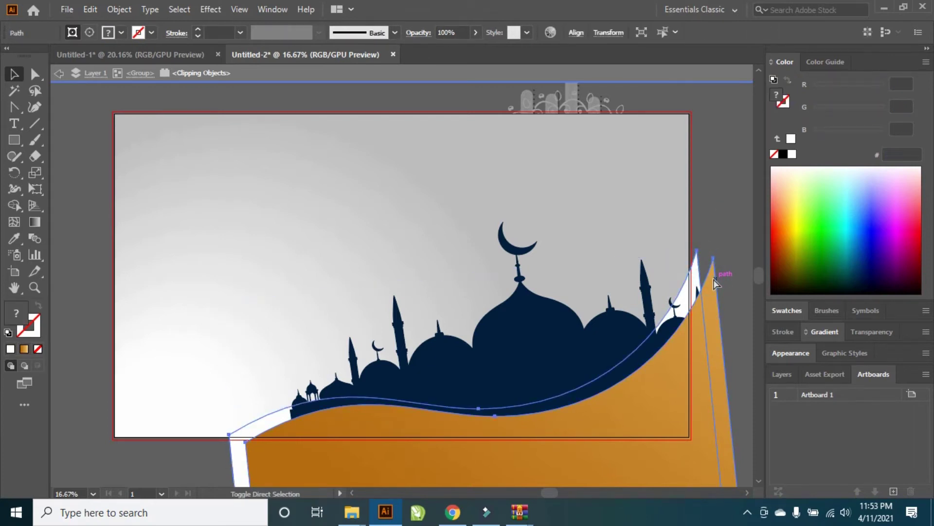
pyautogui.click(733, 200)
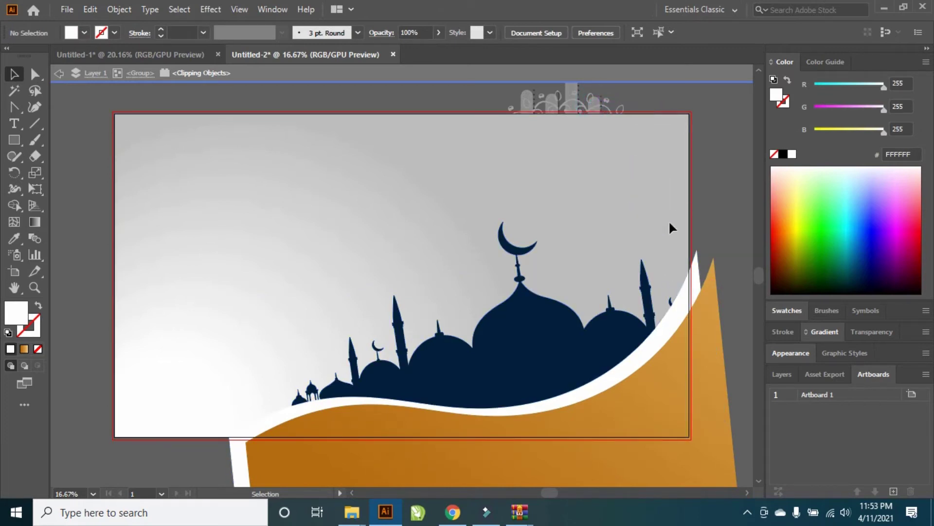
# Step: Lower the orange wave with the mosque, drop the white wave beneath, and nudge the mosque right
pyautogui.click(704, 282)
pyautogui.keyDown('shift'); pyautogui.click(627, 330); pyautogui.keyUp('shift')
pyautogui.moveTo(615, 345); pyautogui.dragTo(613, 365)
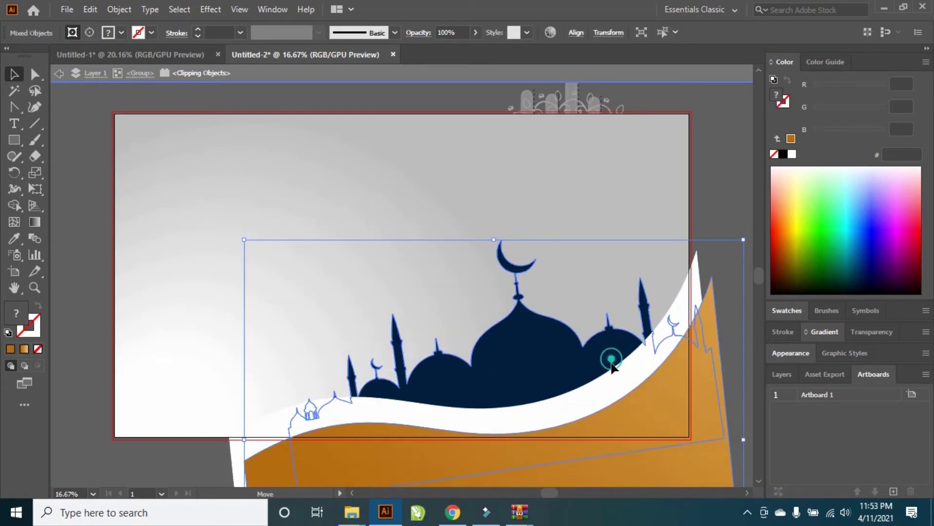
pyautogui.click(717, 252)
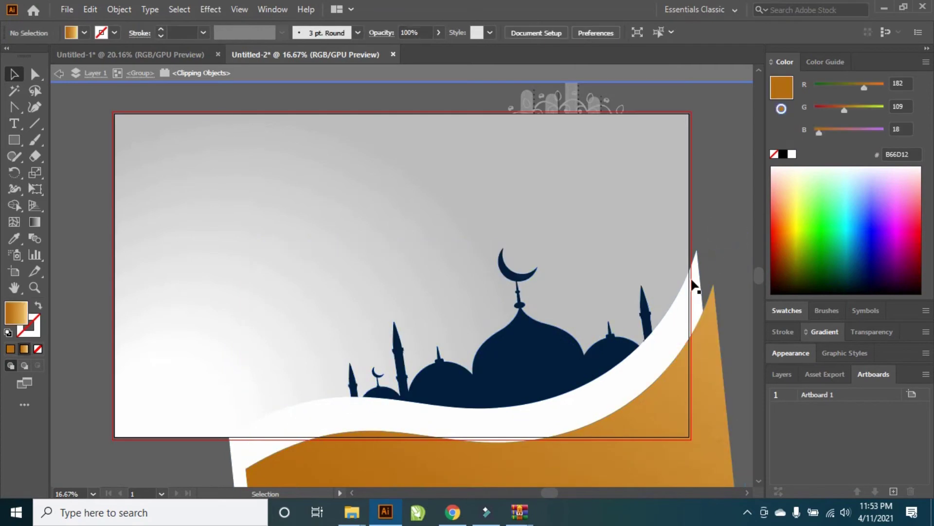
pyautogui.moveTo(699, 291); pyautogui.dragTo(722, 324)
pyautogui.click(716, 335)
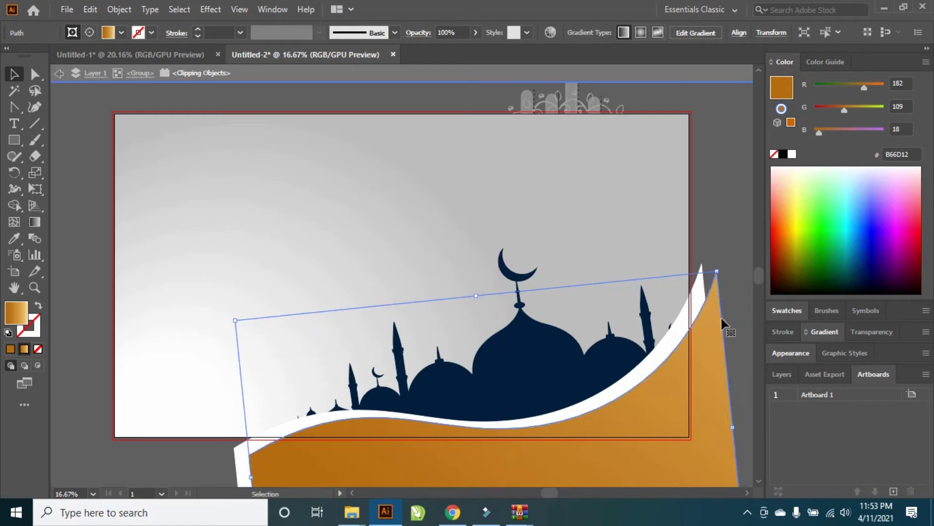
pyautogui.click(736, 231)
pyautogui.moveTo(603, 341); pyautogui.dragTo(610, 341)
# Step: Enter the clipped group, select all its shapes and accidentally make a compound path (Ctrl+8)
pyautogui.doubleClick(708, 171)
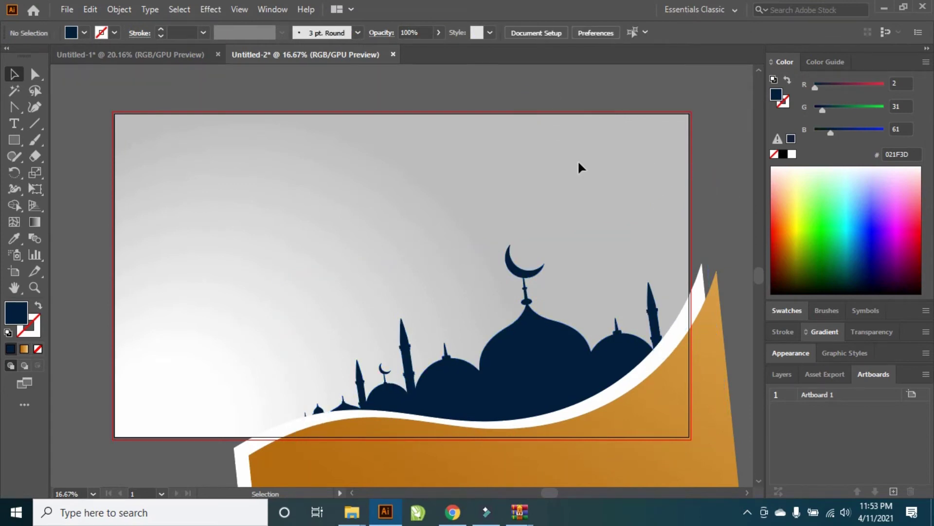
pyautogui.click(527, 325)
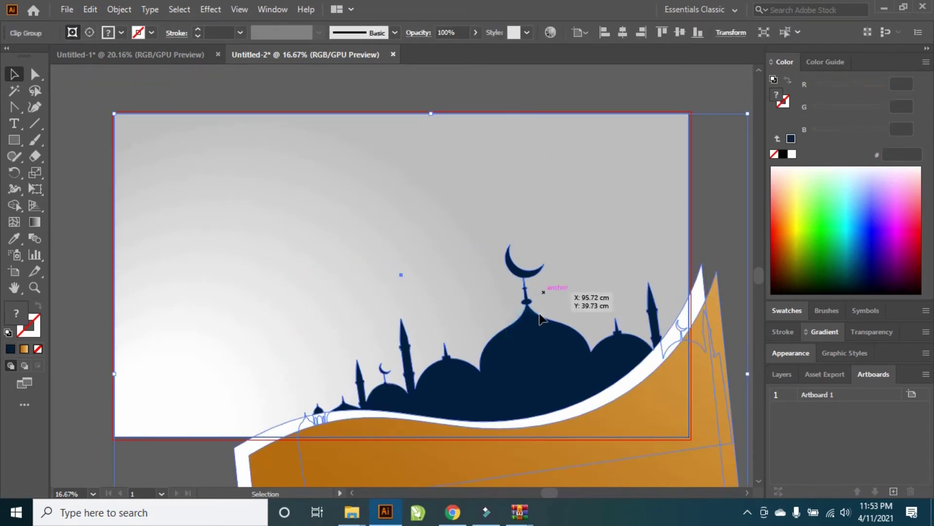
pyautogui.moveTo(704, 245); pyautogui.dragTo(696, 317)
pyautogui.doubleClick(697, 317)
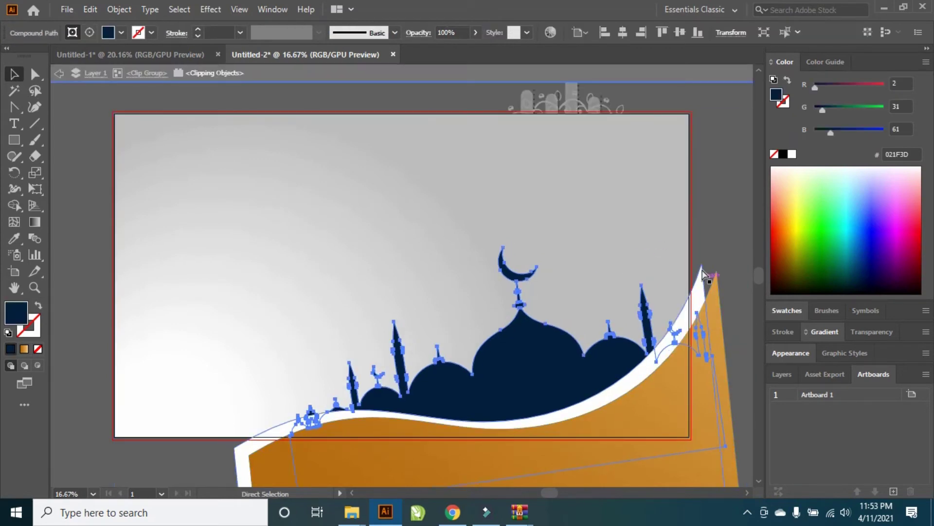
pyautogui.click(670, 190)
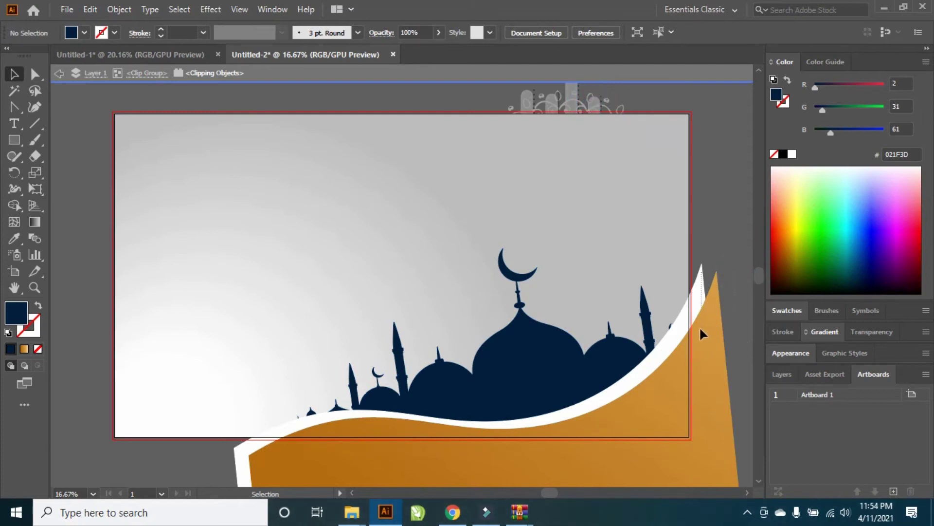
pyautogui.hotkey('ctrl', 'a')
pyautogui.press('a')
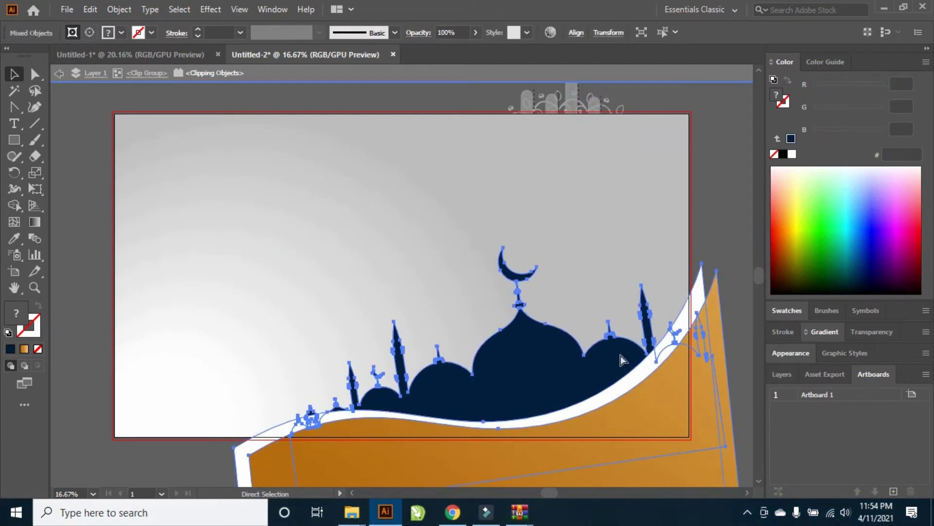
pyautogui.hotkey('ctrl', '8')
# Step: Undo the compound path, then remove the mosque, white wave and orange shapes
pyautogui.hotkey('ctrl', 'z')
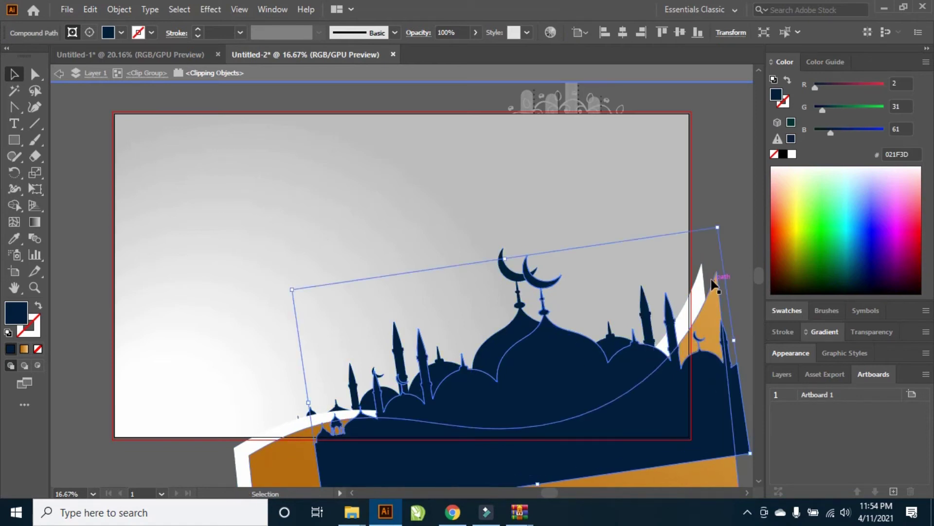
pyautogui.hotkey('ctrl', 'z')
pyautogui.hotkey('ctrl', 'z')
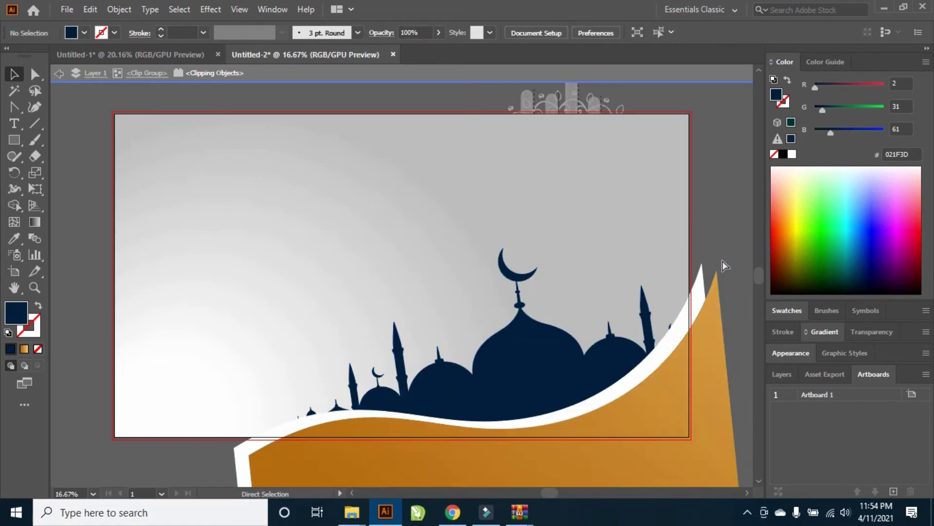
pyautogui.hotkey('ctrl', 'shift', 'z')
pyautogui.press('v')
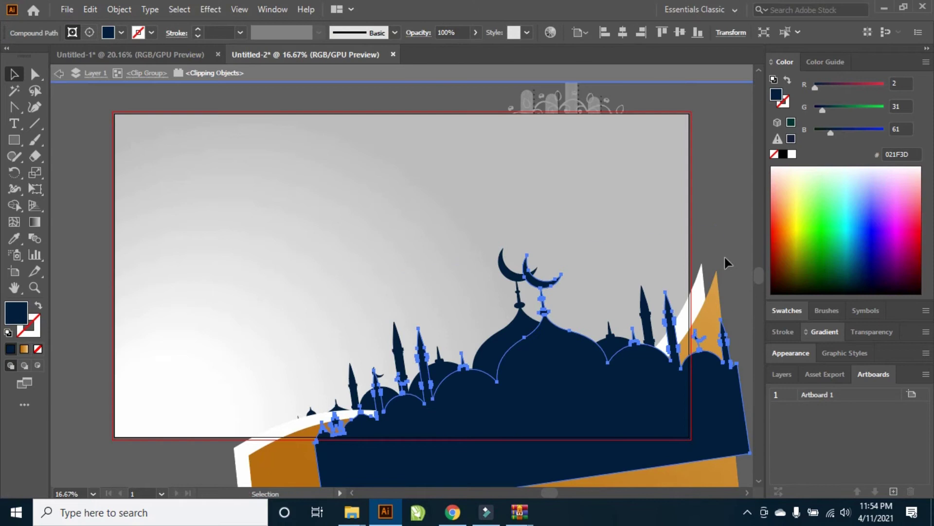
pyautogui.hotkey('ctrl', 'z')
pyautogui.hotkey('ctrl', 'shift', 'z')
pyautogui.hotkey('ctrl', 'z')
pyautogui.hotkey('ctrl', 'shift', 'z')
pyautogui.hotkey('ctrl', 'z')
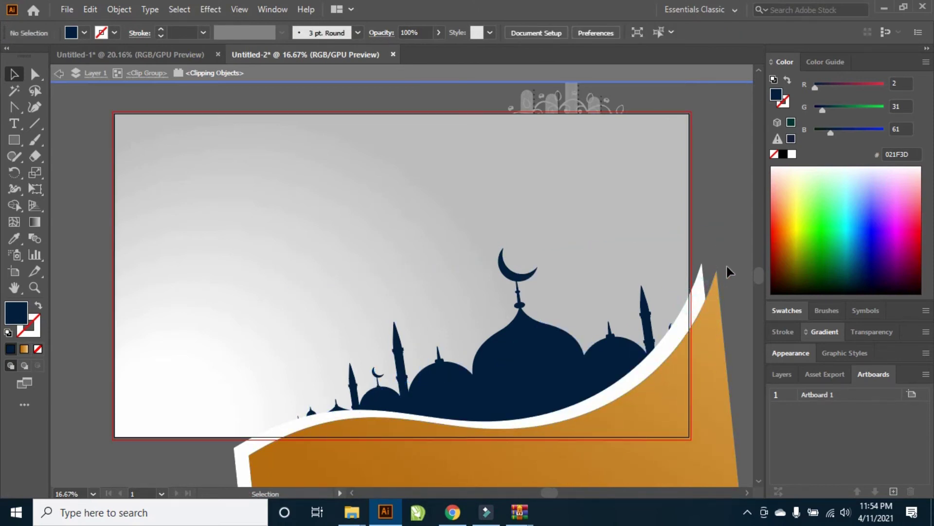
pyautogui.click(692, 369)
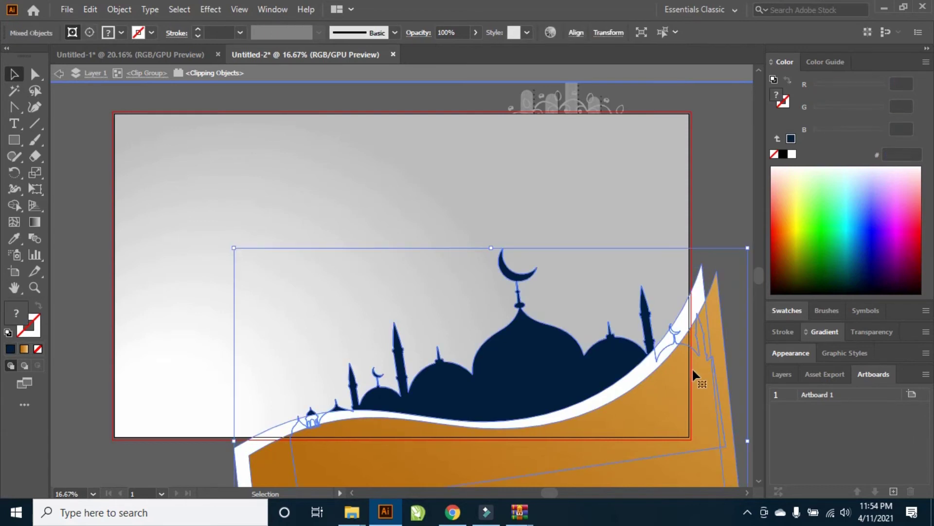
pyautogui.press('Delete')
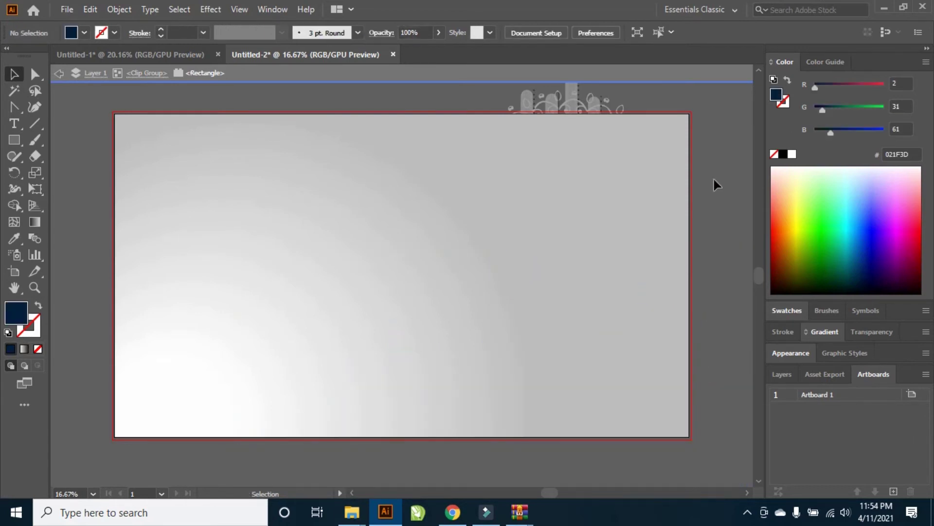
# Step: Paste the navy mosque and orange wave artwork into the banner's clipped group
pyautogui.doubleClick(713, 180)
pyautogui.click(603, 154)
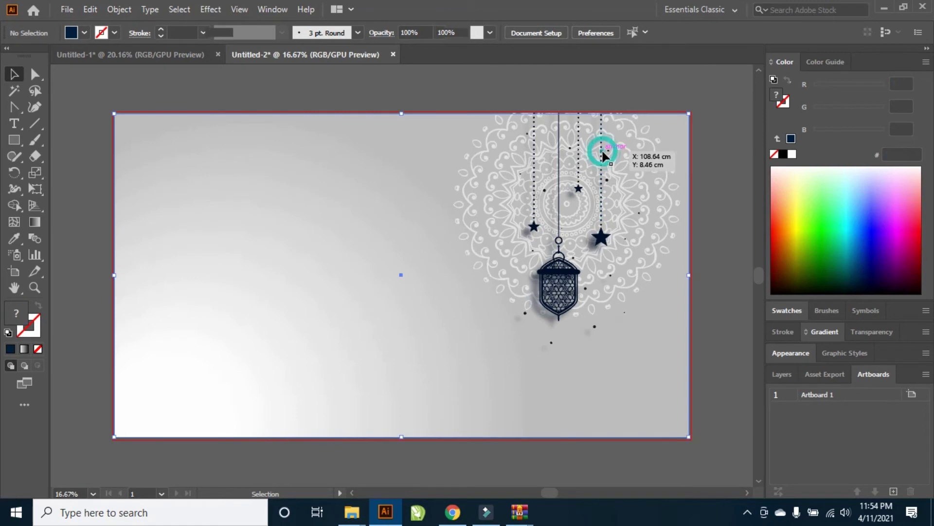
pyautogui.doubleClick(604, 155)
pyautogui.click(603, 155)
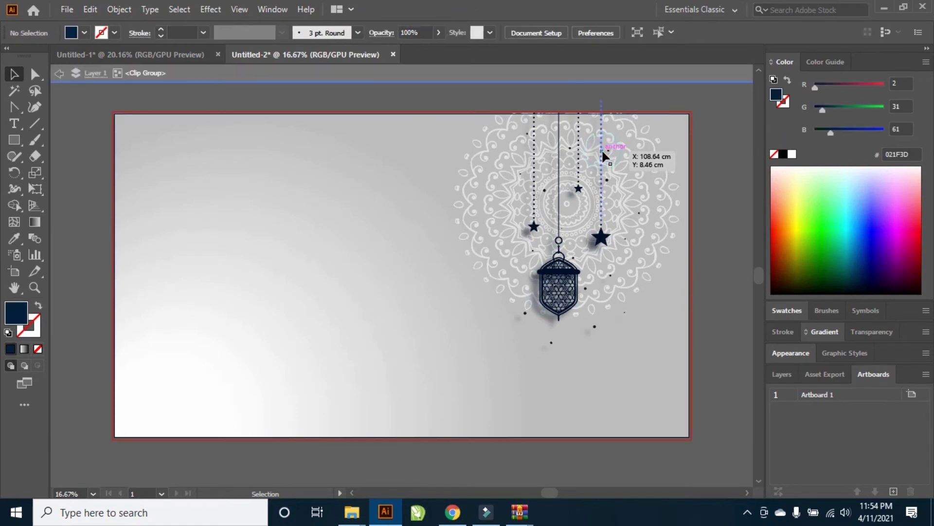
pyautogui.click(700, 362)
pyautogui.hotkey('ctrl', 'v')
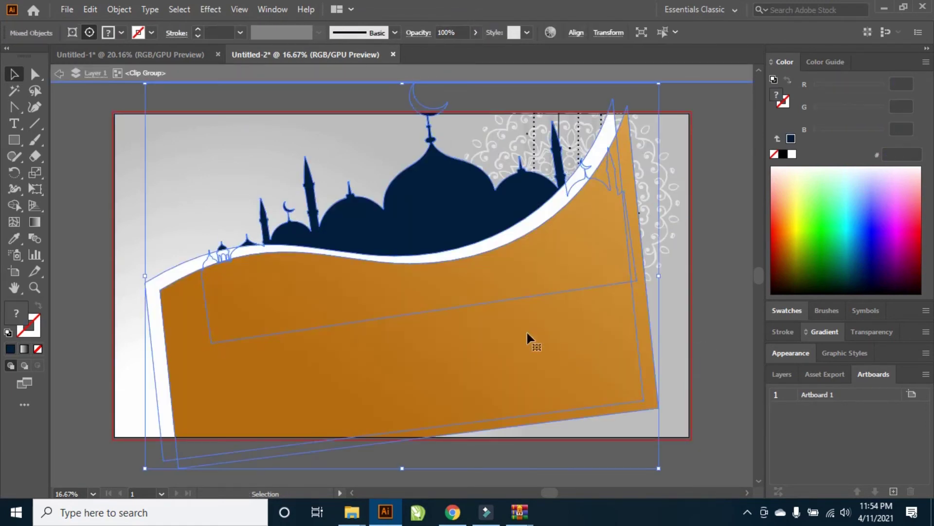
# Step: Move the mosque artwork to the bottom right, and shift the mandala and lantern up and right
pyautogui.moveTo(387, 252); pyautogui.dragTo(499, 396)
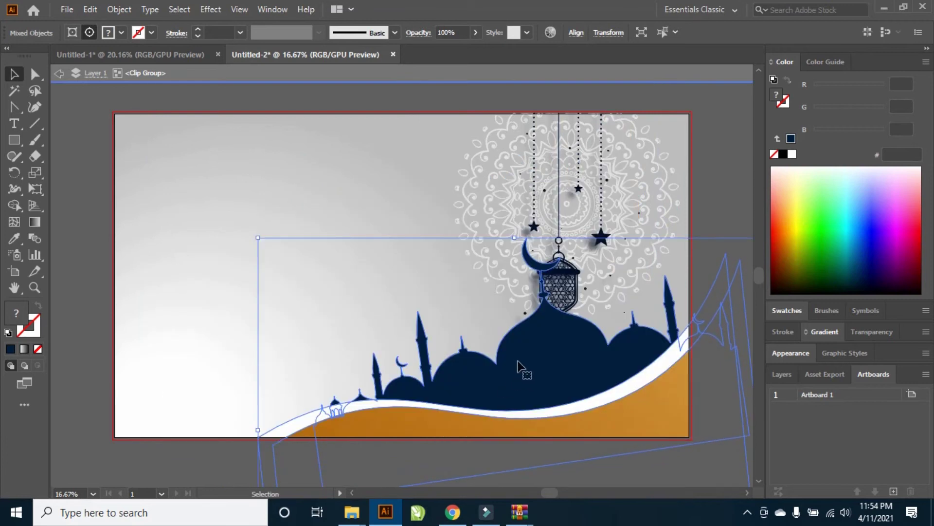
pyautogui.moveTo(518, 362)
pyautogui.mouseDown()
pyautogui.moveTo(498, 403)
pyautogui.moveTo(523, 397)
pyautogui.mouseUp()
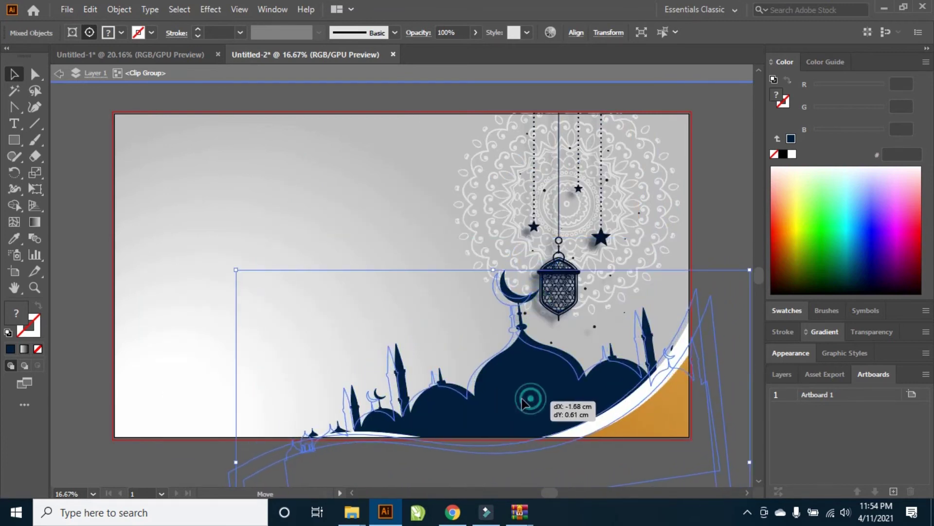
pyautogui.moveTo(553, 263); pyautogui.dragTo(587, 249)
# Step: Raise the mosque and its curve shapes slightly along the banner's bottom edge
pyautogui.click(561, 396)
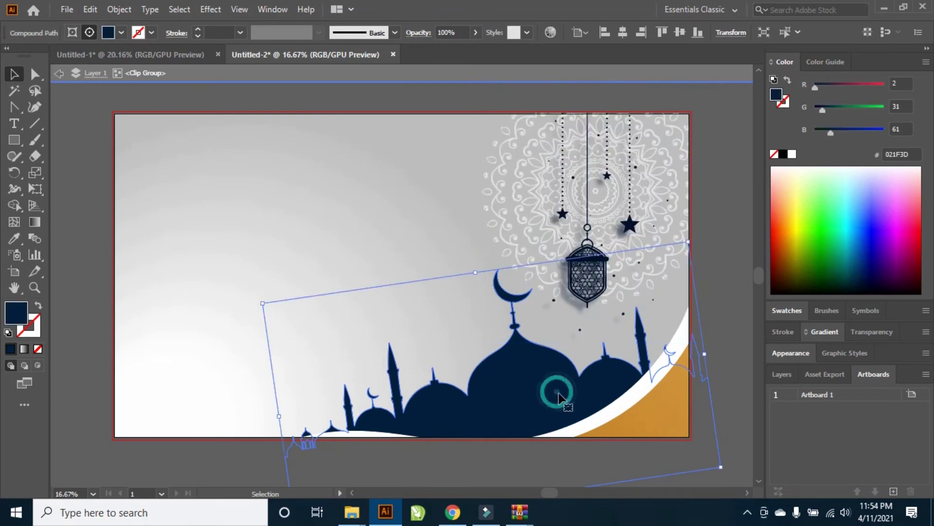
pyautogui.keyDown('shift'); pyautogui.click(626, 426); pyautogui.keyUp('shift')
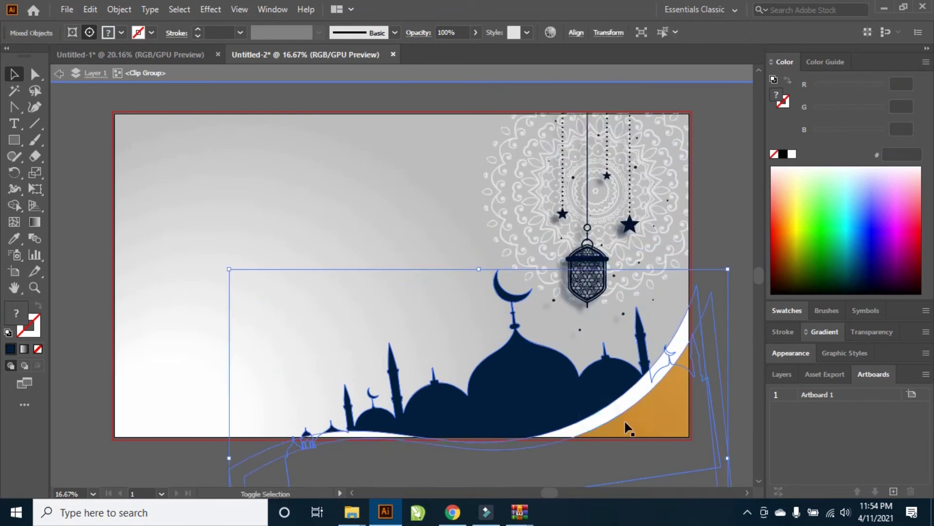
pyautogui.moveTo(629, 414)
pyautogui.mouseDown()
pyautogui.moveTo(633, 396)
pyautogui.moveTo(629, 406)
pyautogui.mouseUp()
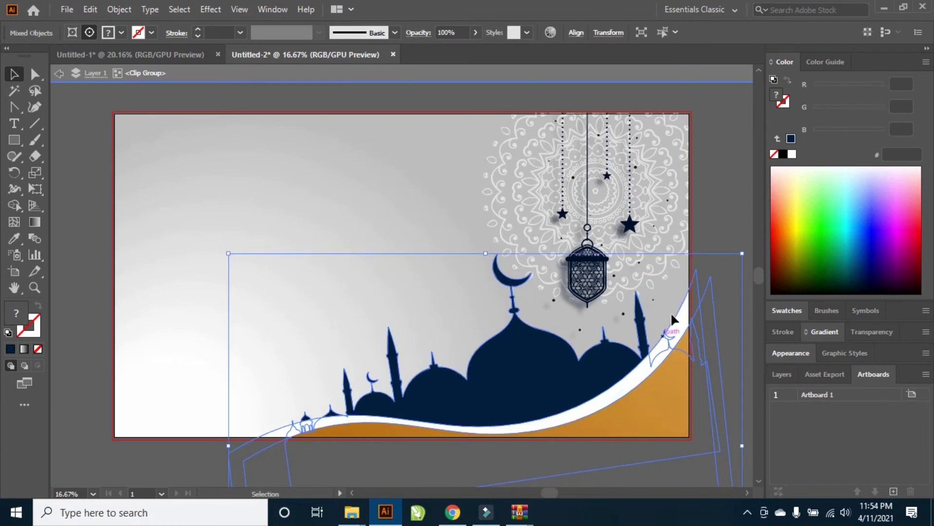
pyautogui.click(723, 228)
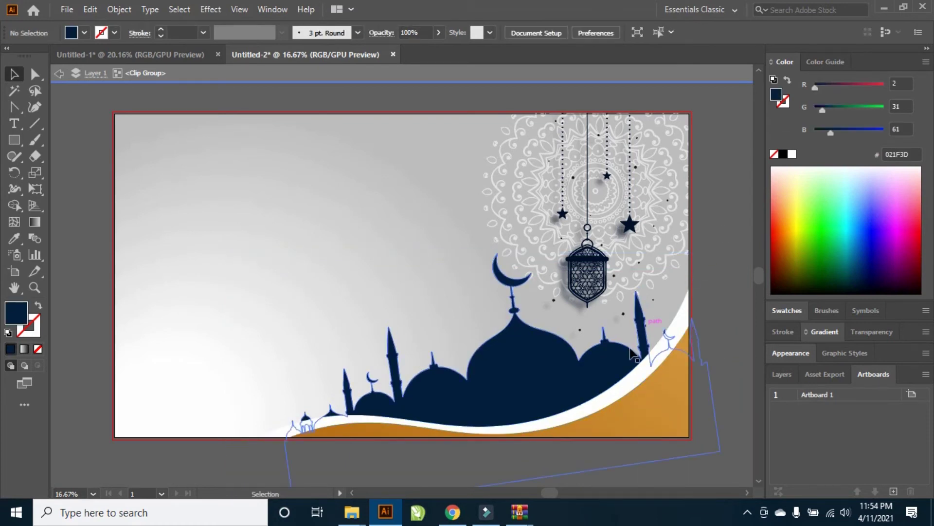
pyautogui.click(612, 377)
pyautogui.keyDown('shift'); pyautogui.click(626, 392); pyautogui.keyUp('shift')
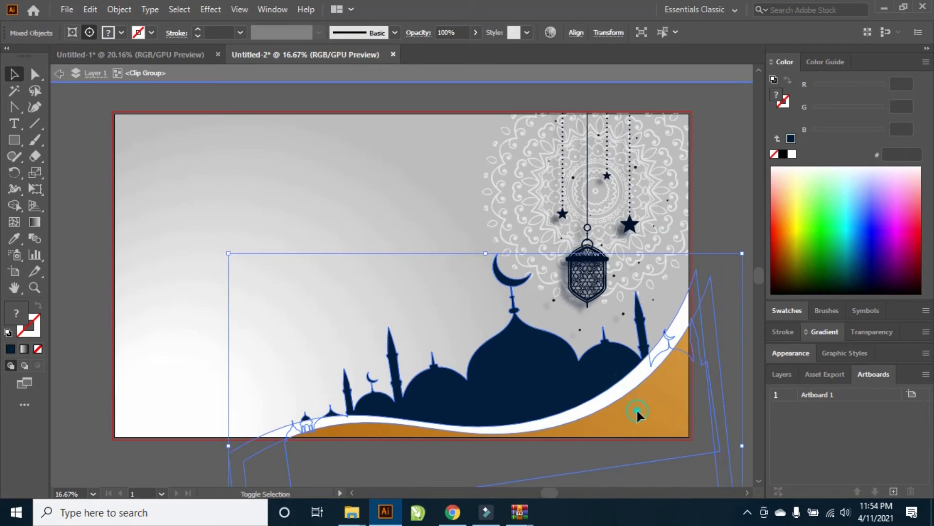
pyautogui.moveTo(639, 417); pyautogui.dragTo(638, 402)
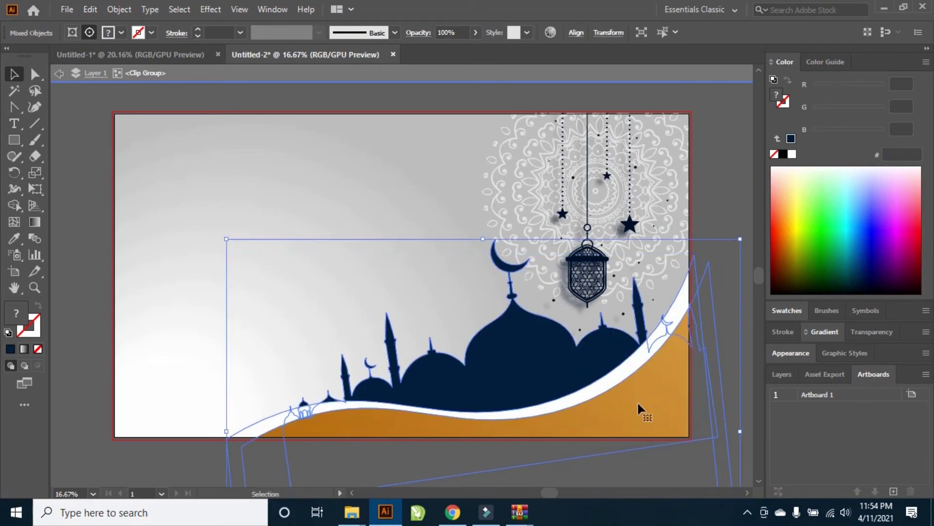
pyautogui.click(724, 223)
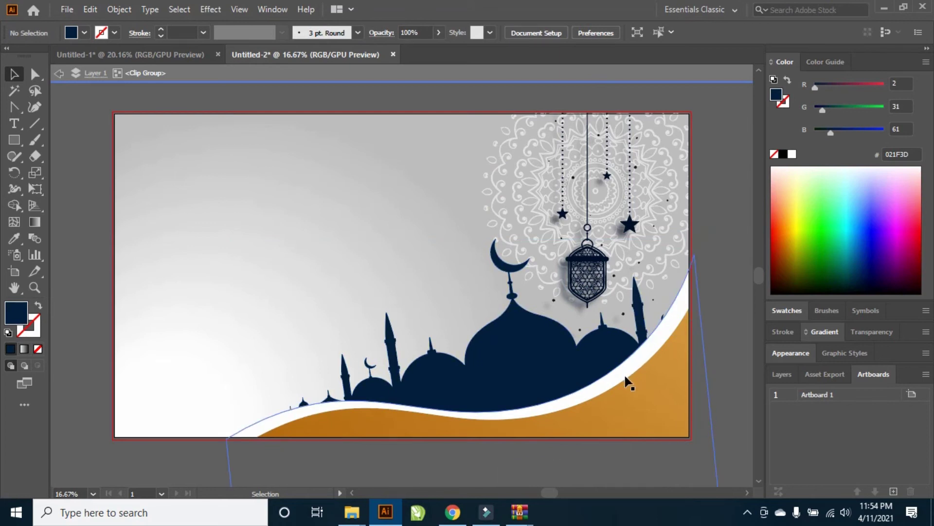
# Step: Stretch the white curve up along the banner's right edge beside the mosque, then exit the group
pyautogui.moveTo(614, 381); pyautogui.dragTo(647, 401)
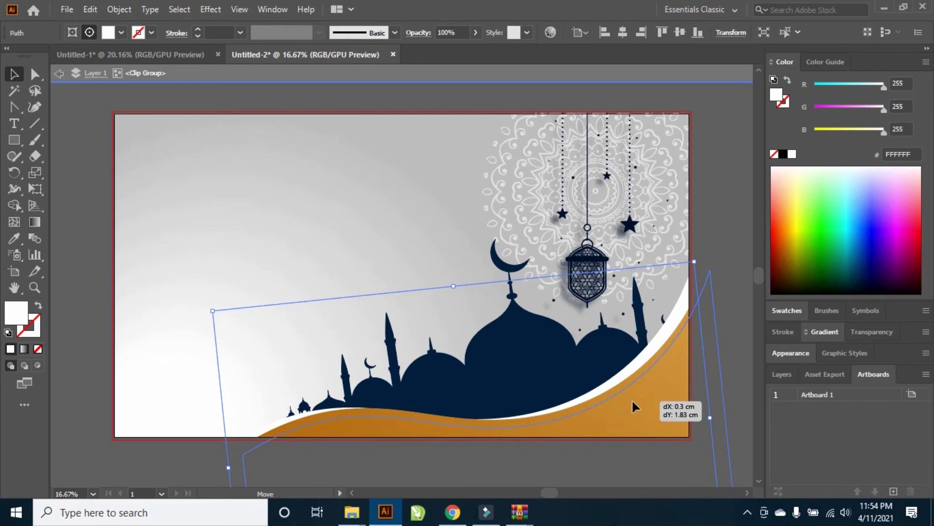
pyautogui.click(722, 269)
pyautogui.moveTo(689, 300)
pyautogui.mouseDown()
pyautogui.moveTo(695, 309)
pyautogui.moveTo(712, 269)
pyautogui.mouseUp()
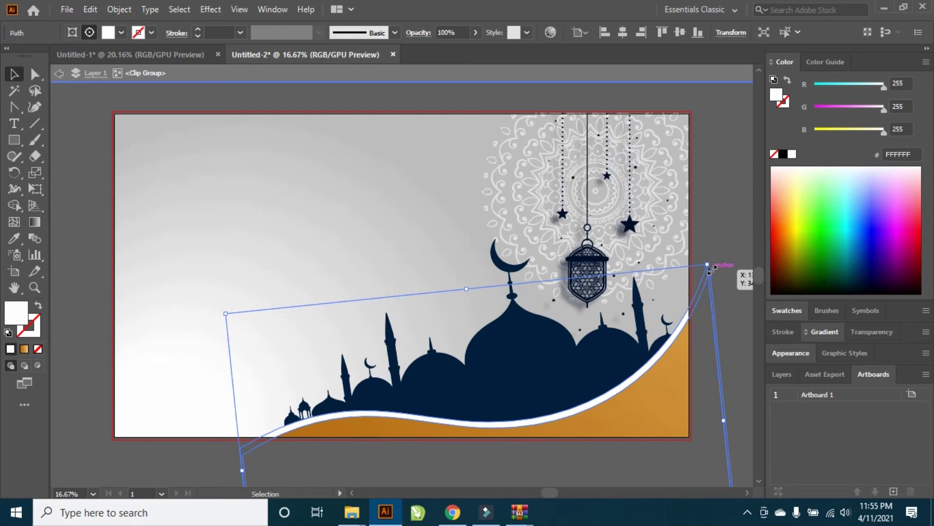
pyautogui.moveTo(711, 269); pyautogui.dragTo(711, 272)
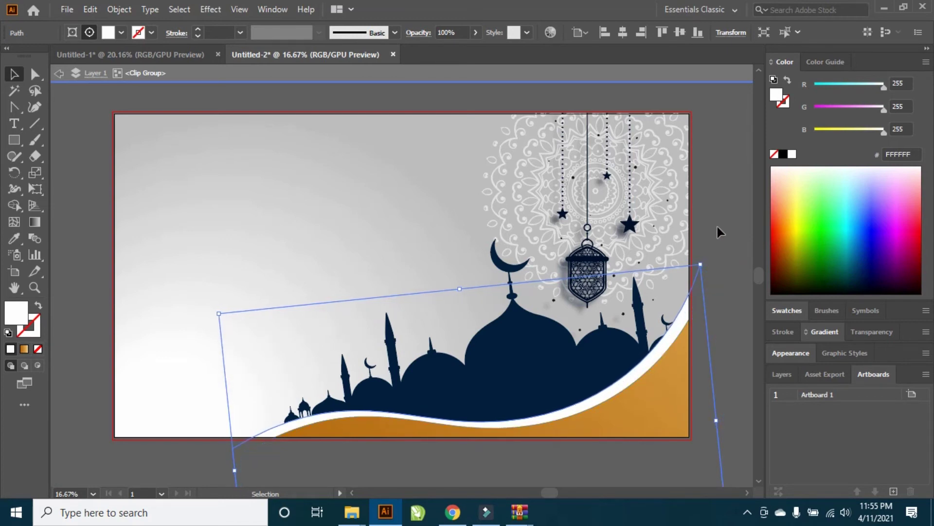
pyautogui.click(718, 222)
pyautogui.doubleClick(718, 221)
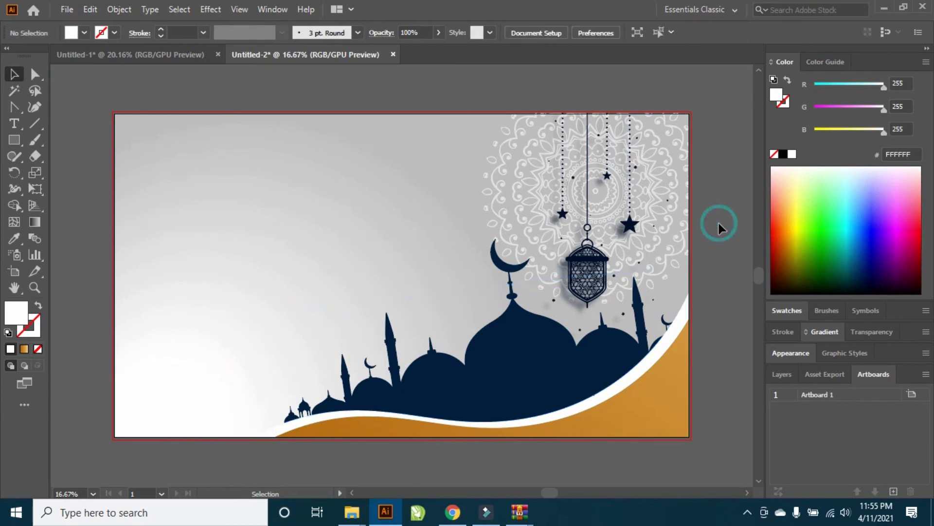
# Step: Paste the Ramadan Kareem calligraphy and crescent, enlarge the calligraphy above, and shrink the crescent slightly
pyautogui.hotkey('ctrl', 'v')
pyautogui.moveTo(381, 264); pyautogui.dragTo(367, 180)
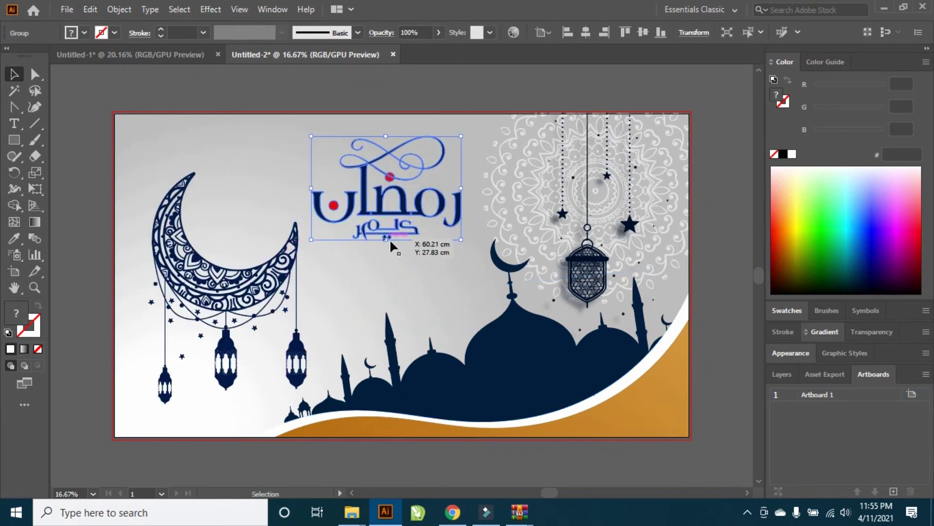
pyautogui.moveTo(387, 242)
pyautogui.mouseDown()
pyautogui.moveTo(389, 251)
pyautogui.moveTo(298, 213)
pyautogui.mouseUp()
pyautogui.moveTo(286, 278); pyautogui.dragTo(287, 287)
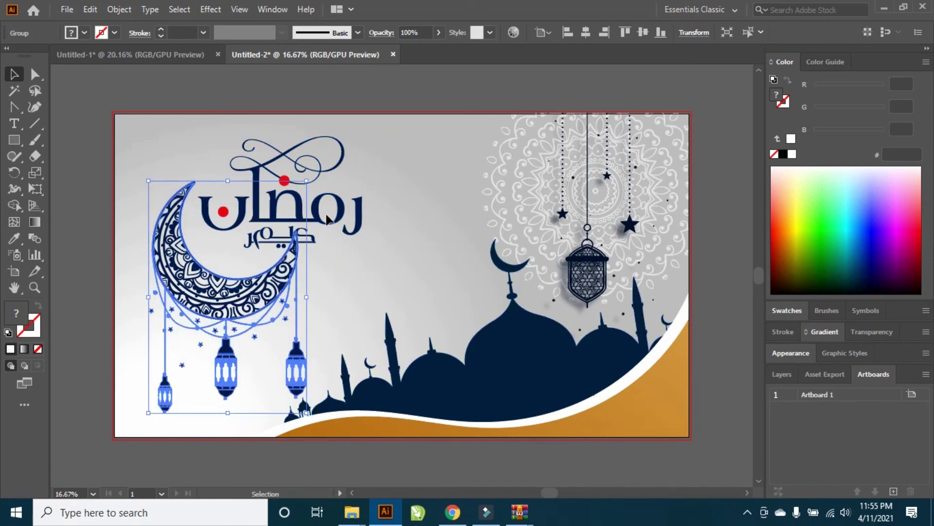
pyautogui.moveTo(319, 228); pyautogui.dragTo(322, 215)
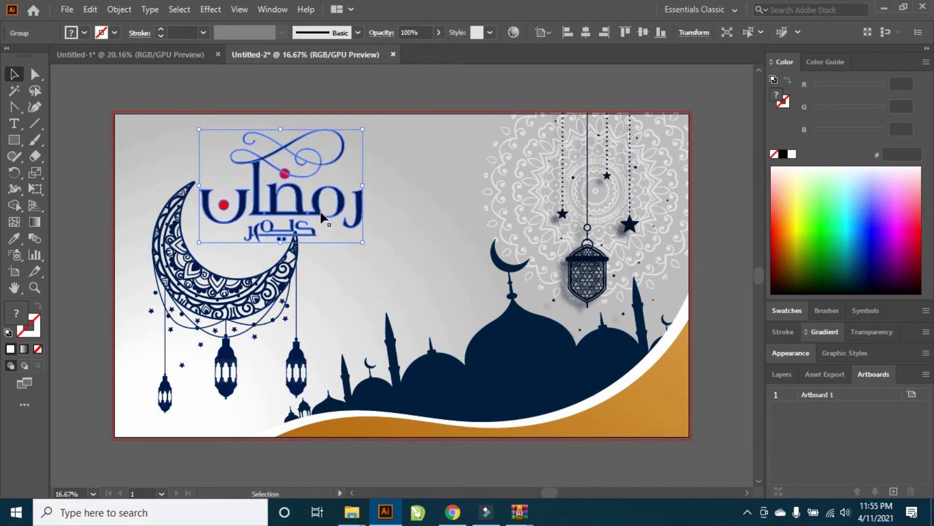
pyautogui.click(277, 303)
pyautogui.moveTo(148, 181); pyautogui.dragTo(157, 190)
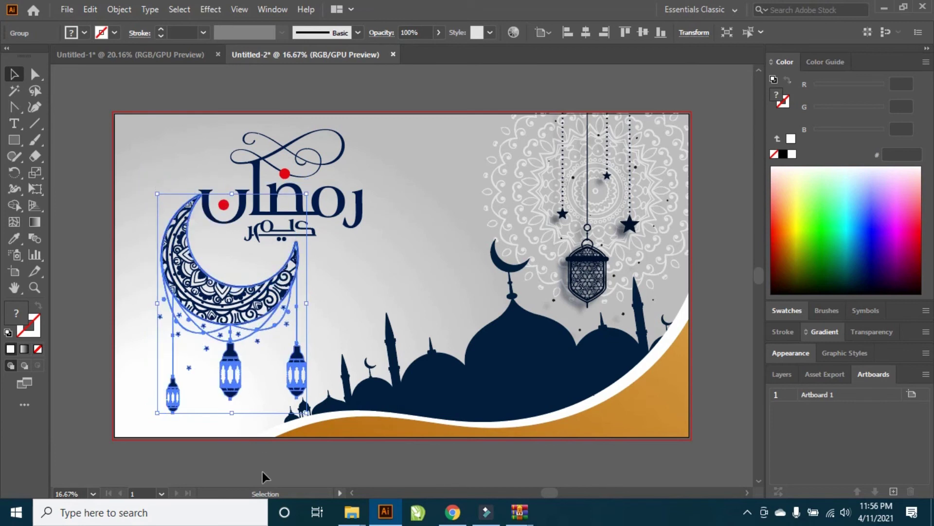
pyautogui.click(268, 464)
# Step: Zoom in, nudge the calligraphy right over the crescent's upper tip, then zoom back out
pyautogui.moveTo(219, 355)
pyautogui.mouseDown()
pyautogui.moveTo(372, 366)
pyautogui.moveTo(313, 348)
pyautogui.mouseUp()
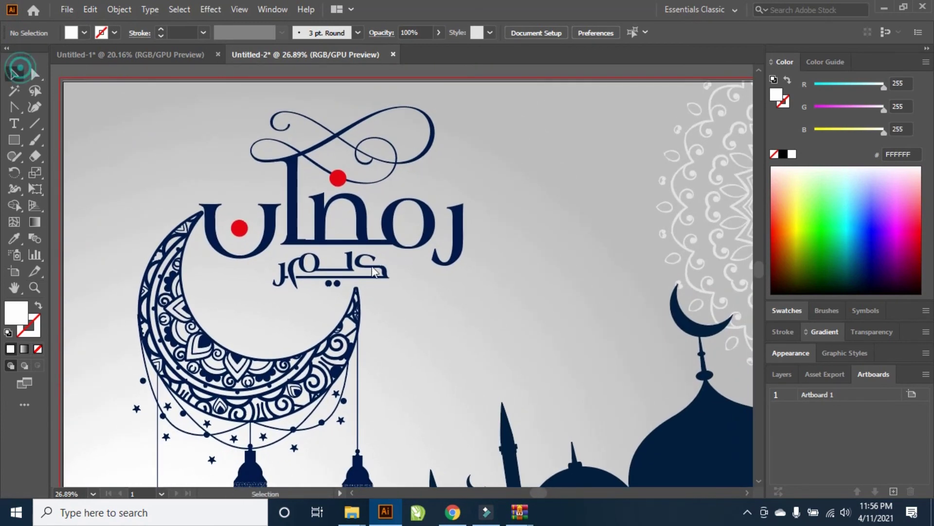
pyautogui.moveTo(332, 249); pyautogui.dragTo(334, 242)
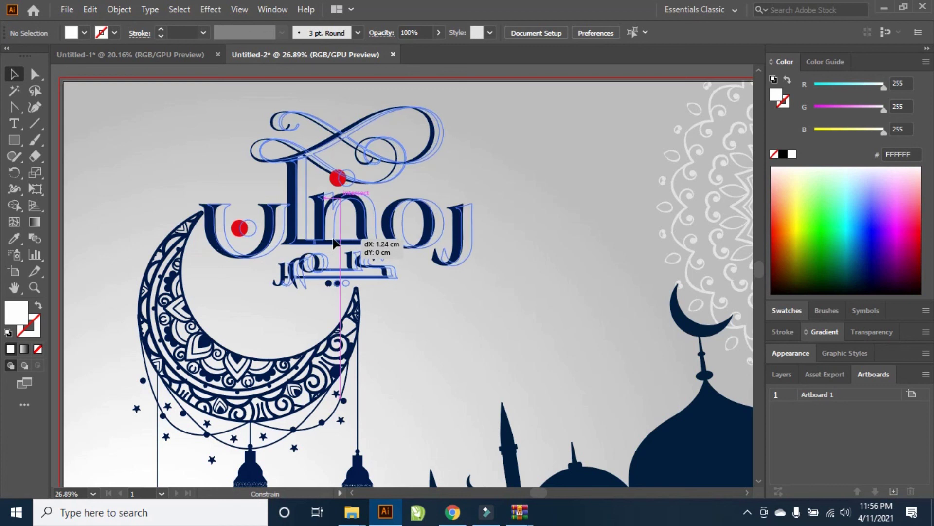
pyautogui.moveTo(339, 289); pyautogui.dragTo(343, 279)
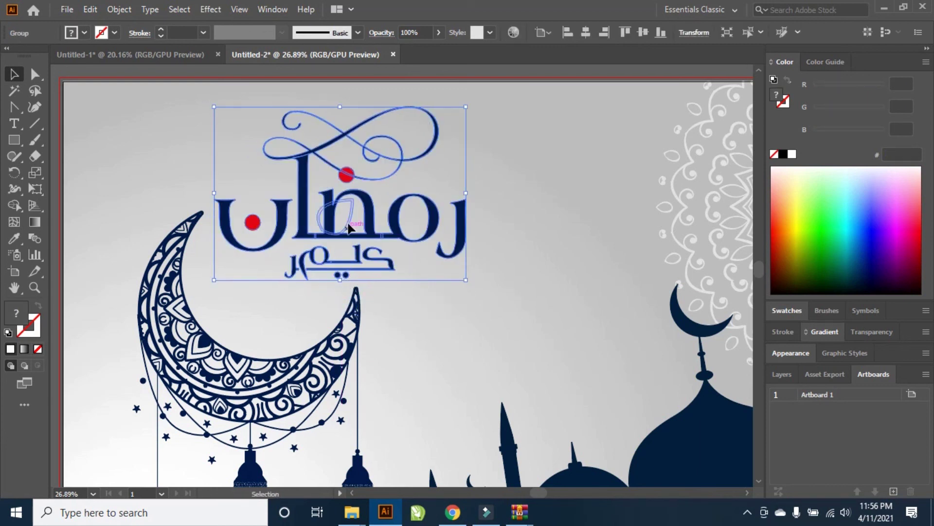
pyautogui.moveTo(368, 207); pyautogui.dragTo(385, 225)
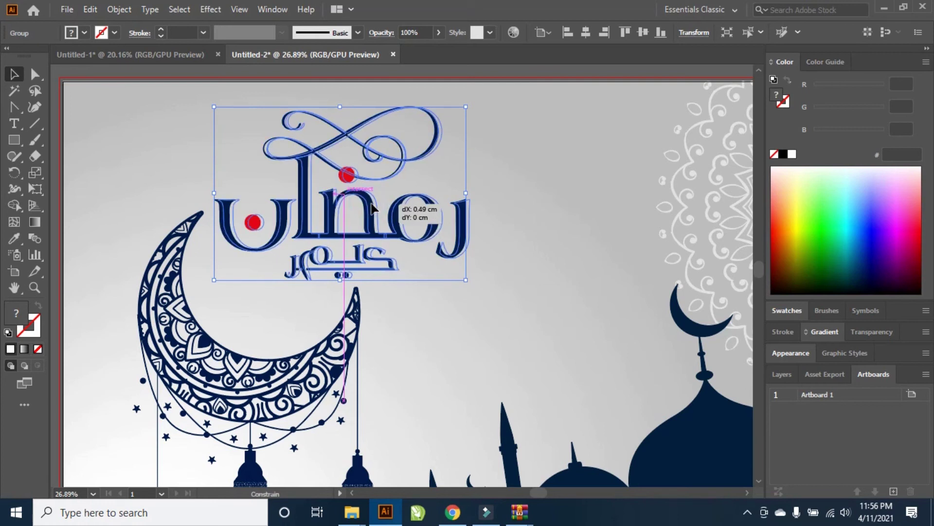
pyautogui.press('z')
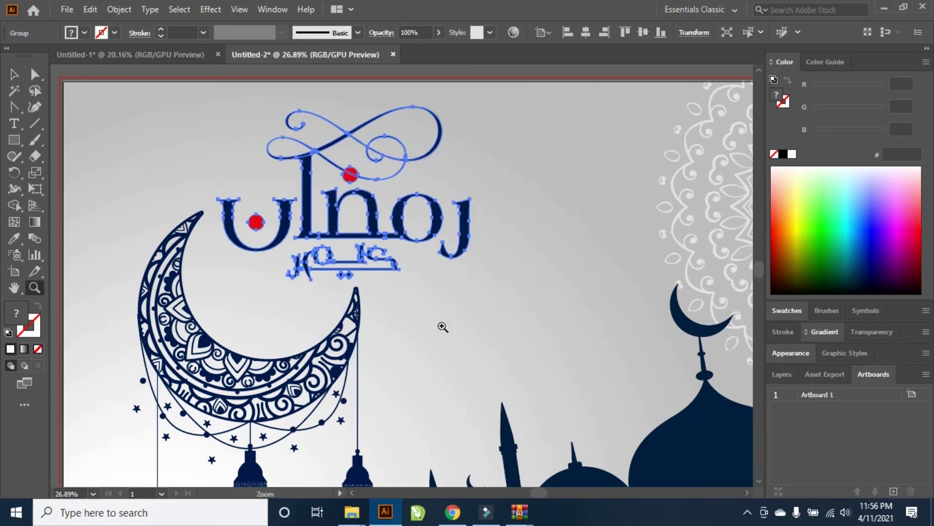
pyautogui.moveTo(441, 325)
pyautogui.mouseDown()
pyautogui.moveTo(408, 267)
pyautogui.moveTo(386, 259)
pyautogui.moveTo(417, 277)
pyautogui.moveTo(392, 280)
pyautogui.moveTo(419, 292)
pyautogui.moveTo(369, 285)
pyautogui.mouseUp()
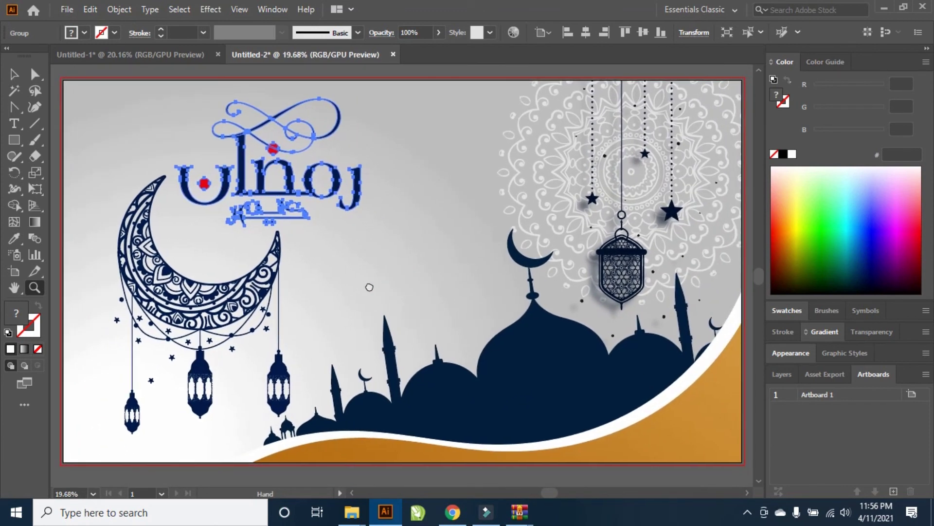
# Step: Select the mosque silhouette and orange wave inside the background group
pyautogui.click(14, 74)
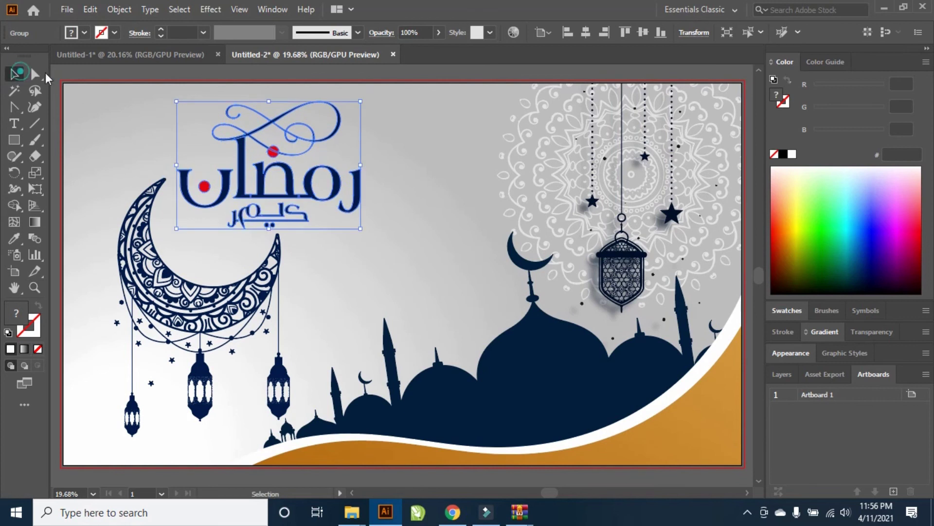
pyautogui.click(85, 78)
pyautogui.click(488, 390)
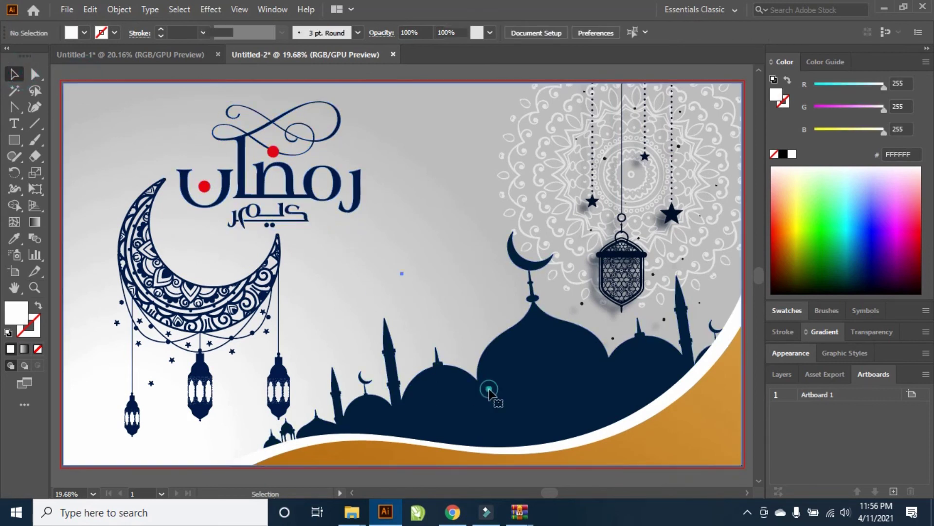
pyautogui.doubleClick(461, 401)
pyautogui.click(462, 401)
pyautogui.keyDown('shift'); pyautogui.click(307, 440); pyautogui.keyUp('shift')
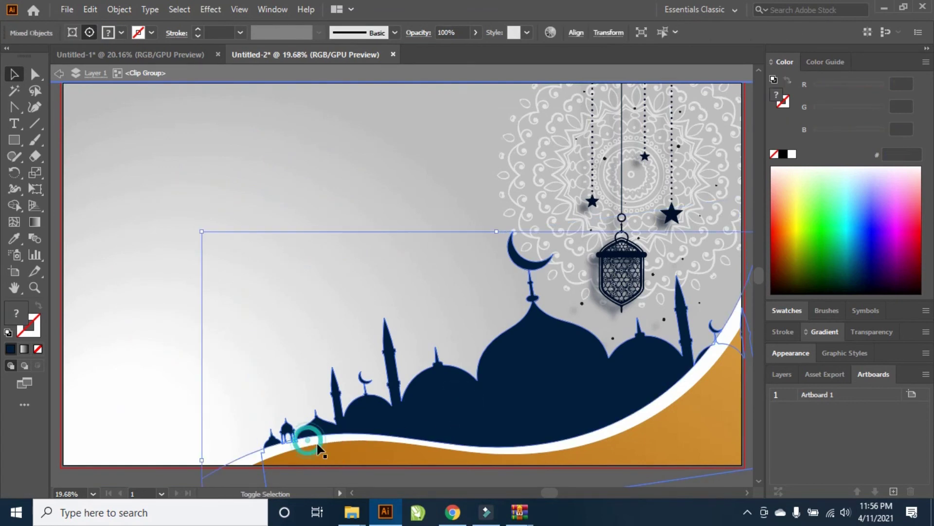
# Step: Move and rescale the mosque and wave to sit slightly higher along the bottom, then exit the group
pyautogui.moveTo(340, 448); pyautogui.dragTo(352, 445)
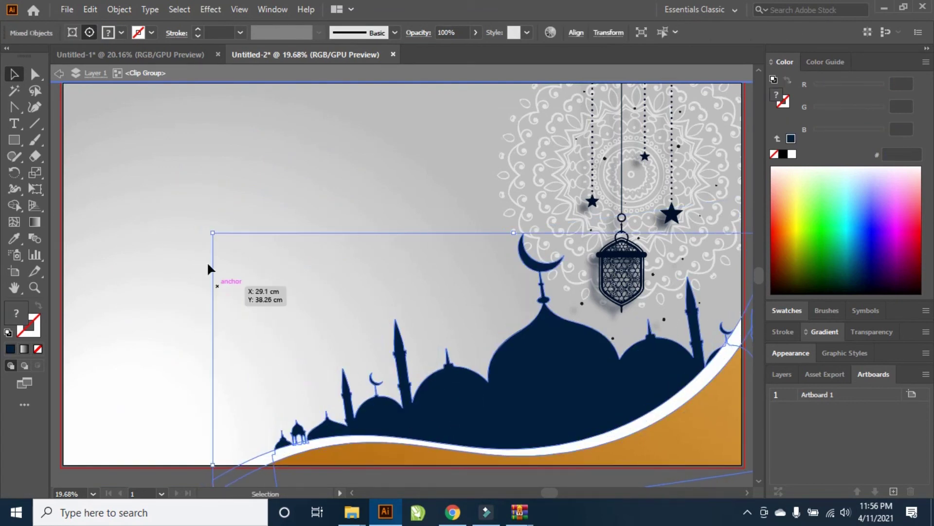
pyautogui.moveTo(214, 231); pyautogui.dragTo(265, 272)
pyautogui.moveTo(539, 428); pyautogui.dragTo(524, 408)
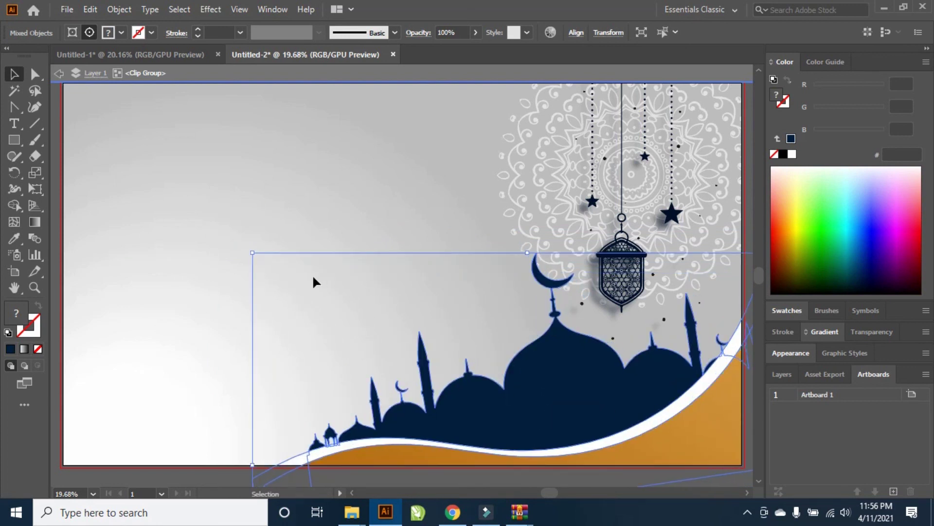
pyautogui.moveTo(252, 253); pyautogui.dragTo(266, 263)
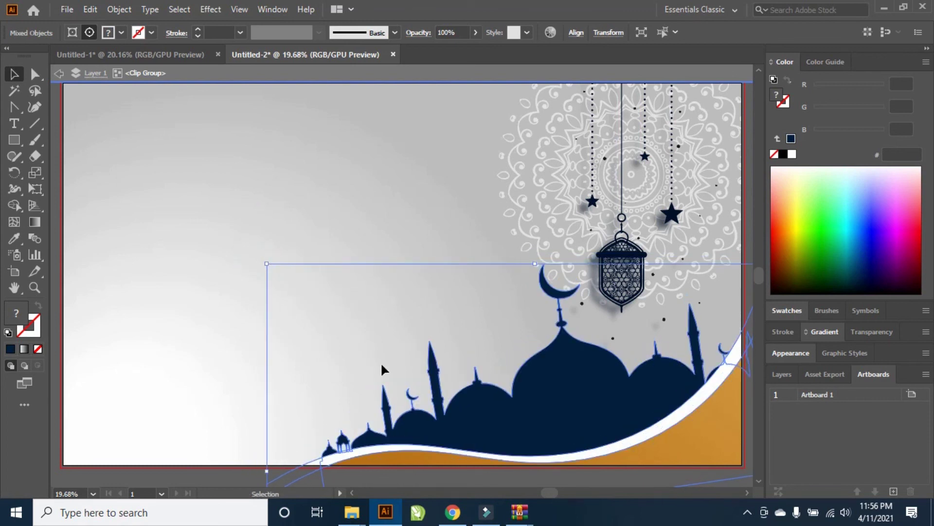
pyautogui.moveTo(405, 390); pyautogui.dragTo(396, 375)
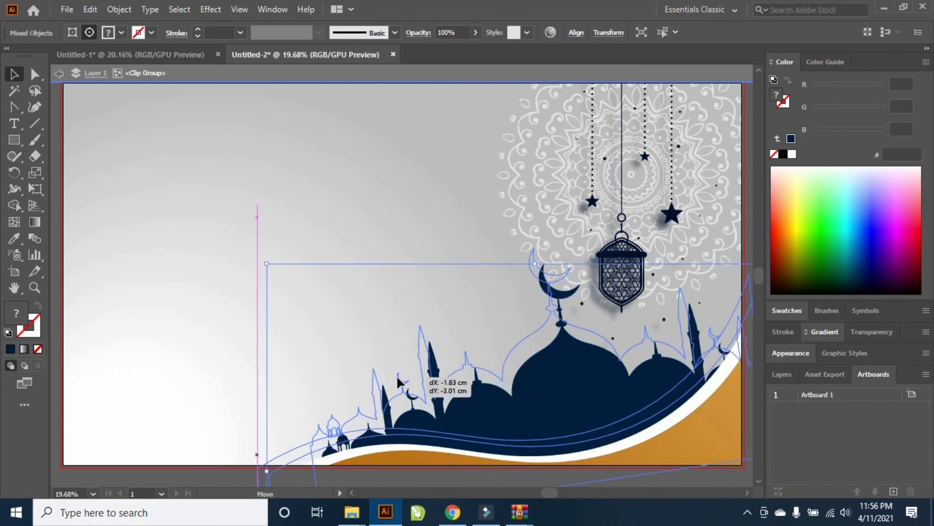
pyautogui.moveTo(466, 427); pyautogui.dragTo(476, 432)
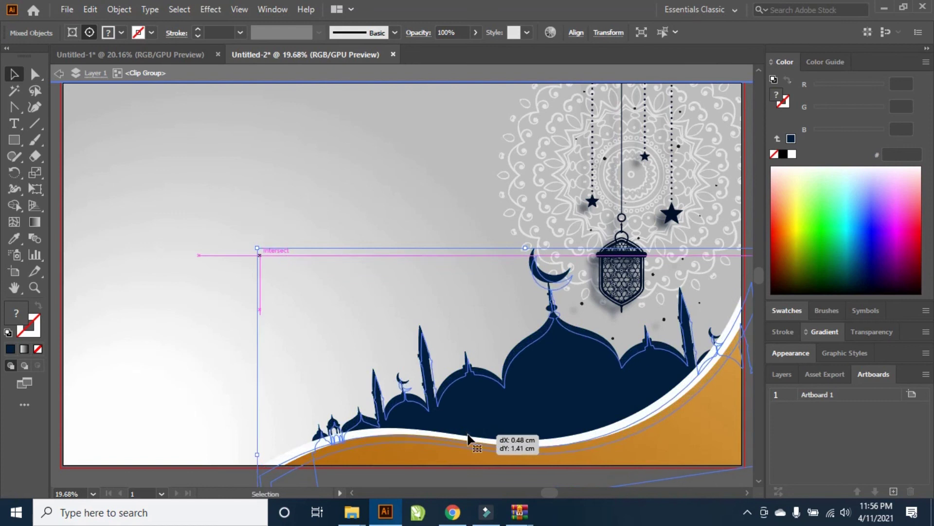
pyautogui.click(57, 189)
pyautogui.doubleClick(160, 187)
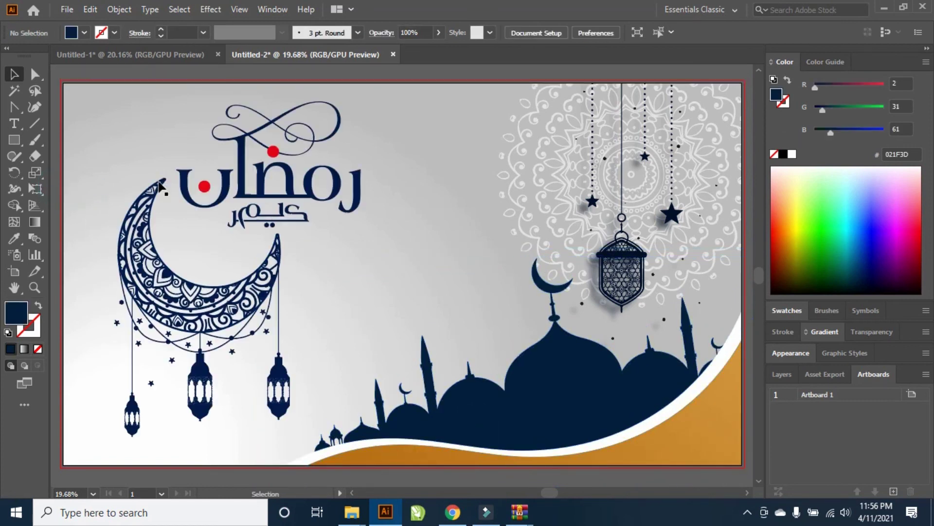
# Step: Nudge the mandala and hanging lantern slightly right inside the background group
pyautogui.click(619, 253)
pyautogui.doubleClick(617, 253)
pyautogui.moveTo(617, 252); pyautogui.dragTo(631, 247)
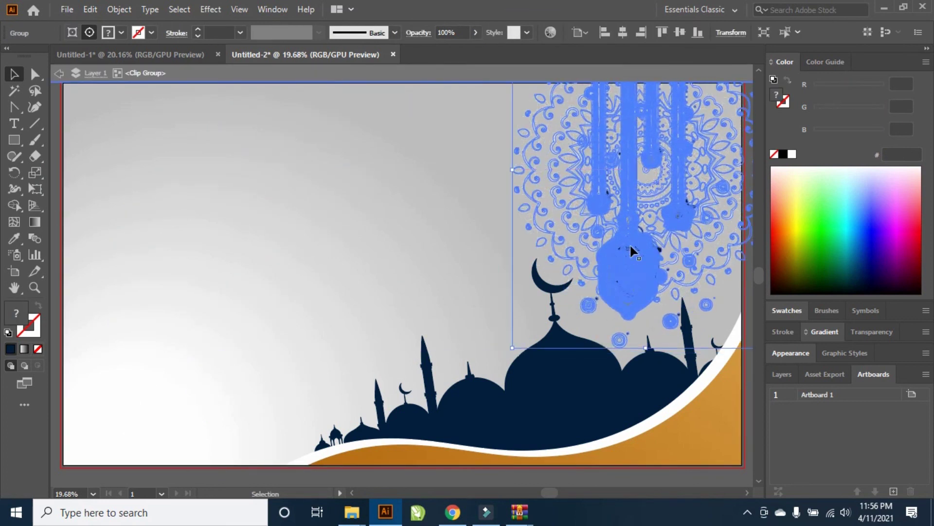
pyautogui.click(454, 69)
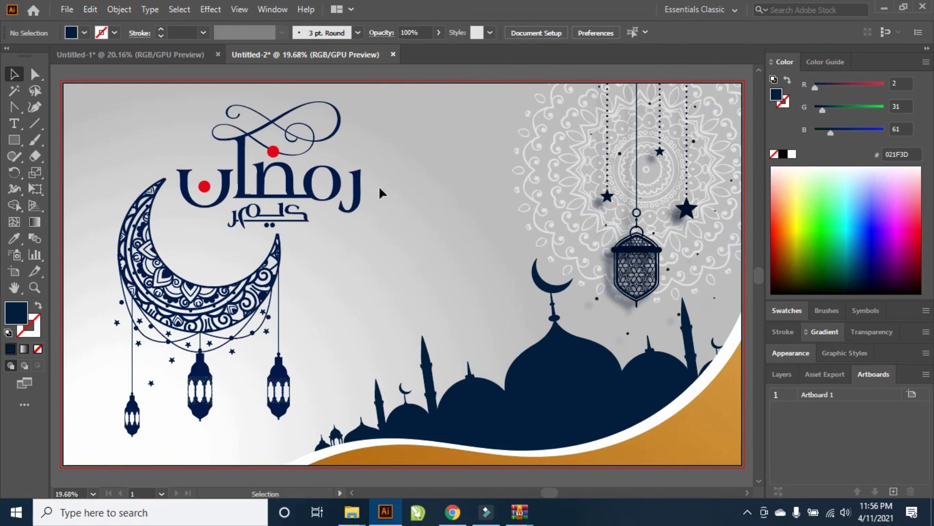
# Step: Lower the crescent and its hanging lanterns slightly
pyautogui.click(272, 275)
pyautogui.moveTo(272, 275)
pyautogui.mouseDown()
pyautogui.moveTo(274, 286)
pyautogui.moveTo(274, 277)
pyautogui.mouseUp()
pyautogui.click(359, 71)
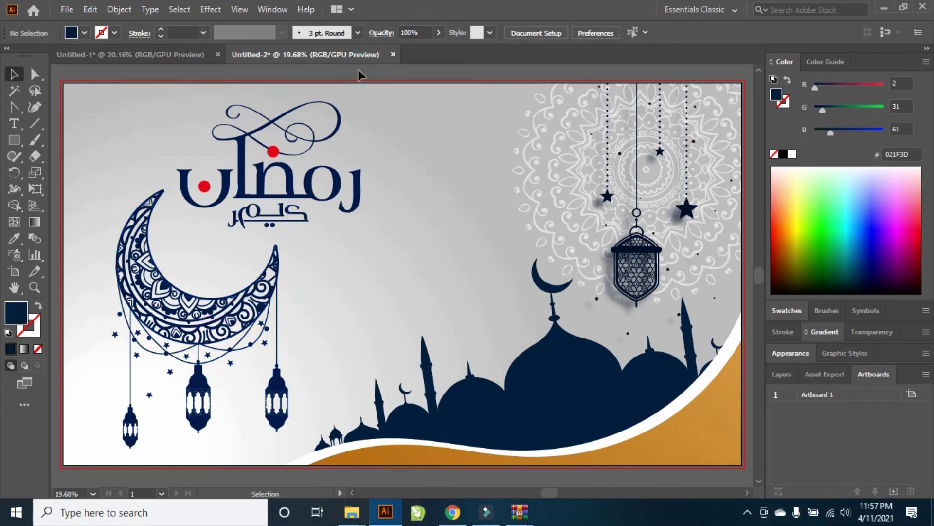
# Step: Hide the panels with Tab and fit the artboard in the window with Ctrl+0
pyautogui.press('Tab')
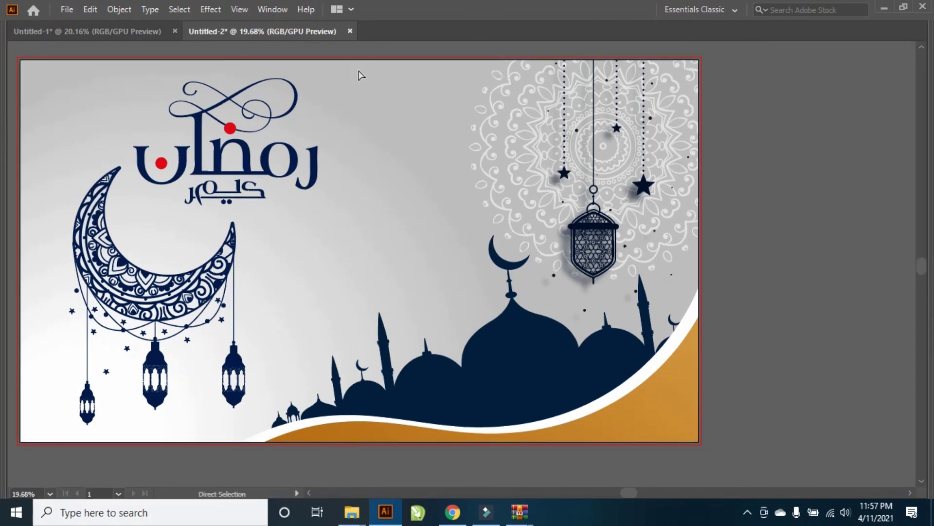
pyautogui.hotkey('ctrl', '0')
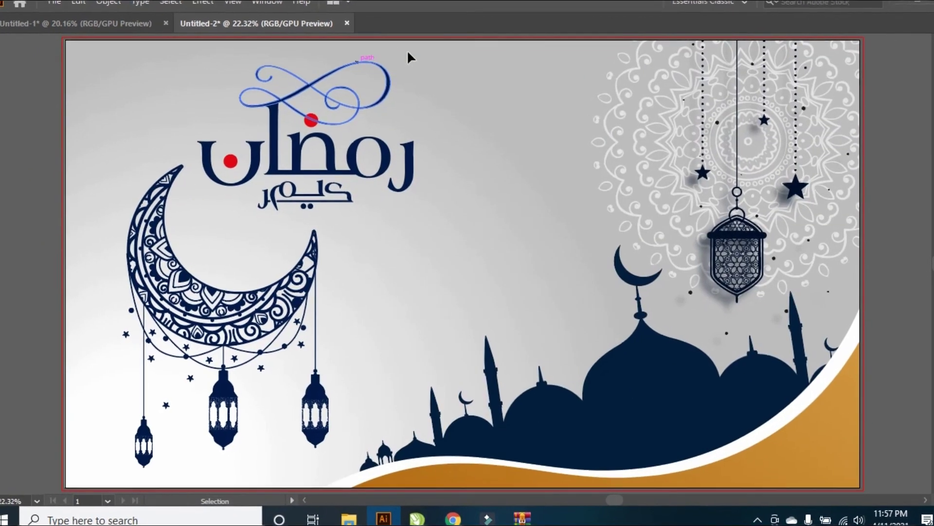